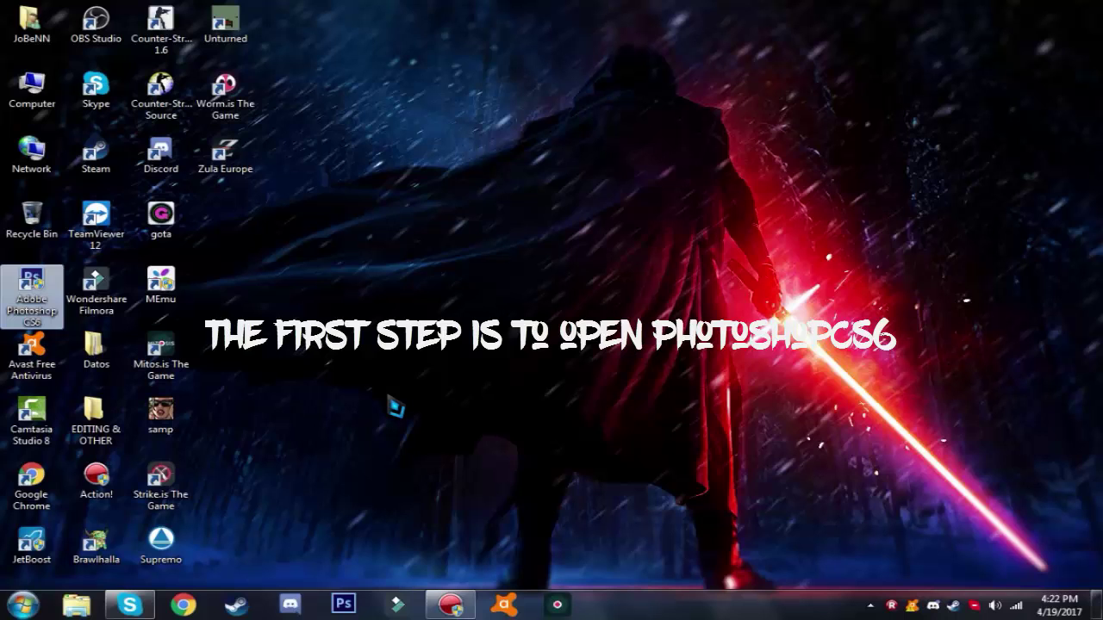
Launch Photoshop and open GFX PACK ALIS (Thumbnails).psd from the Photoshop folder inside EDITING & OTHER on the desktop
left_click(247, 549)
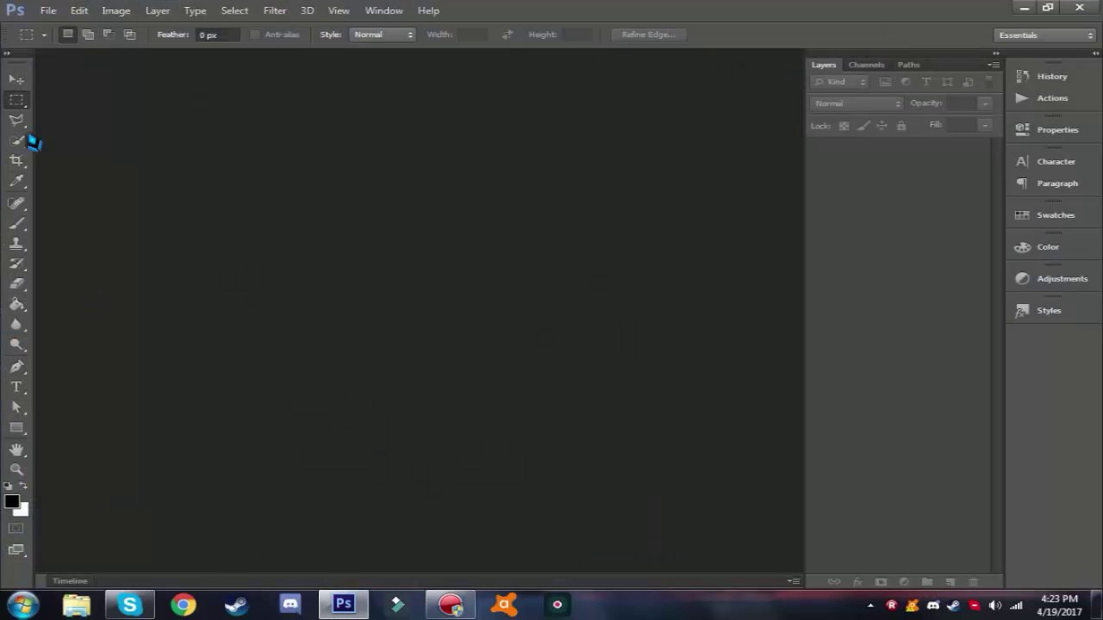
left_click(16, 80)
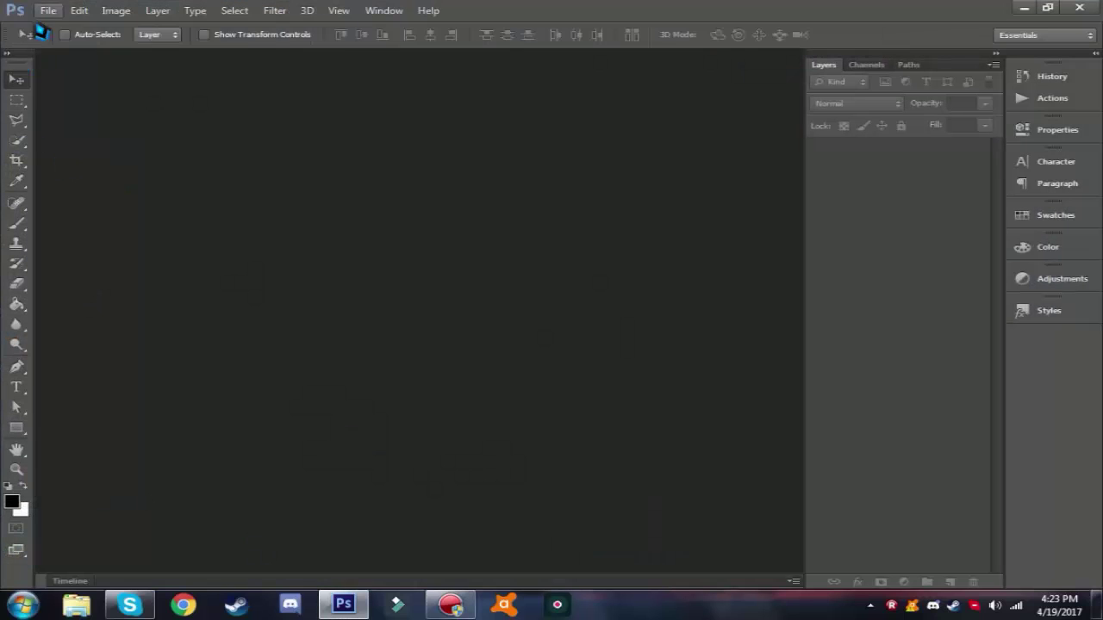
left_click(47, 11)
left_click(58, 44)
left_click(361, 43)
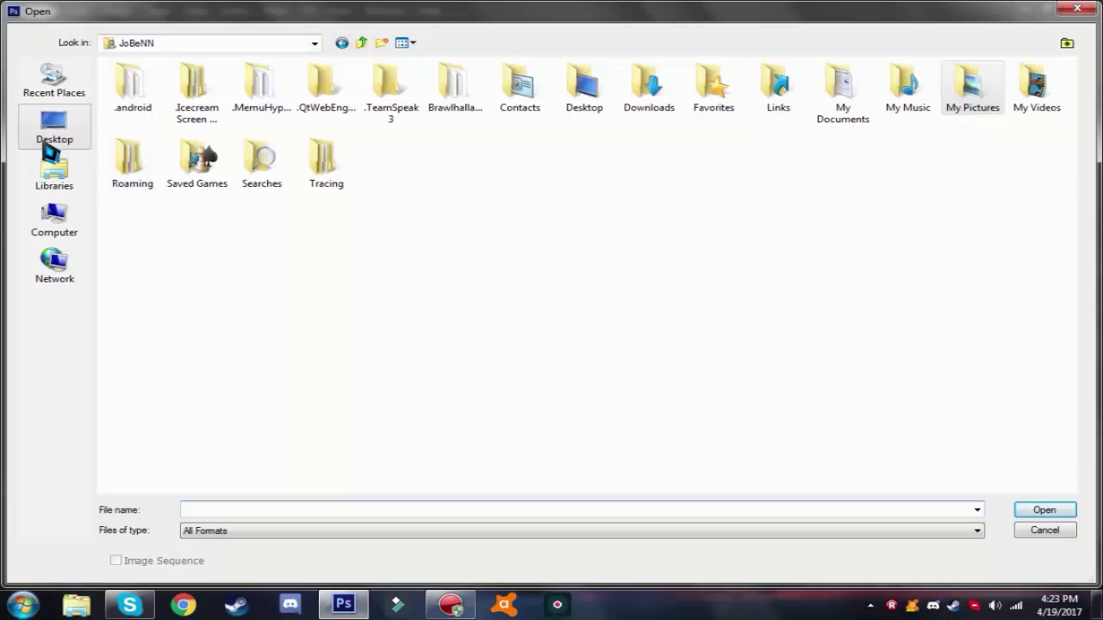
left_click(47, 138)
left_click(379, 200)
left_click(420, 204)
double_click(411, 209)
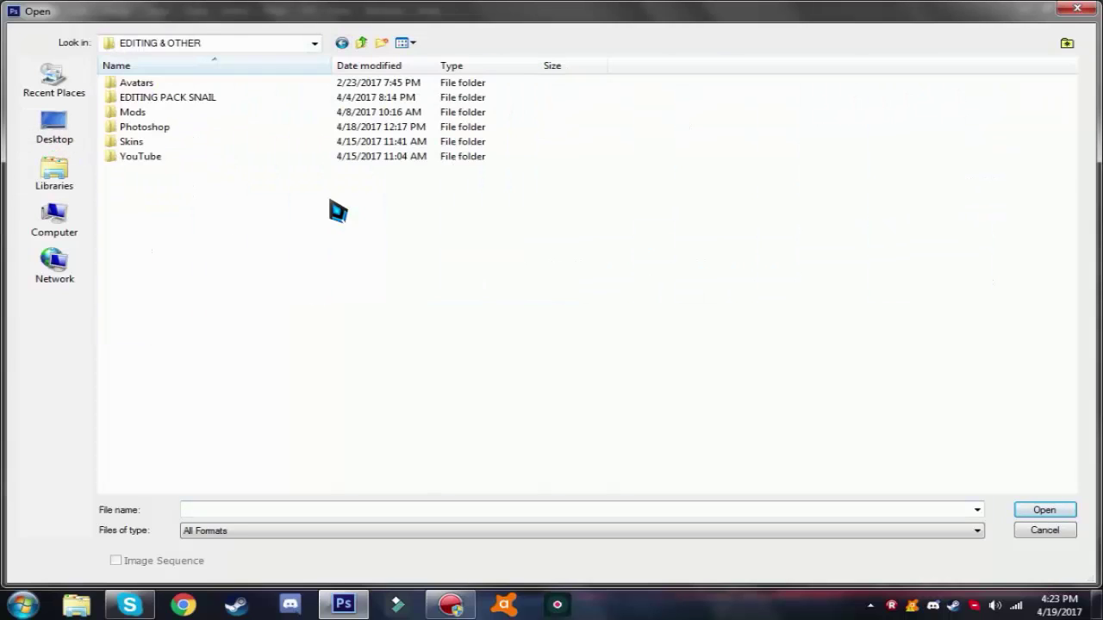
double_click(169, 129)
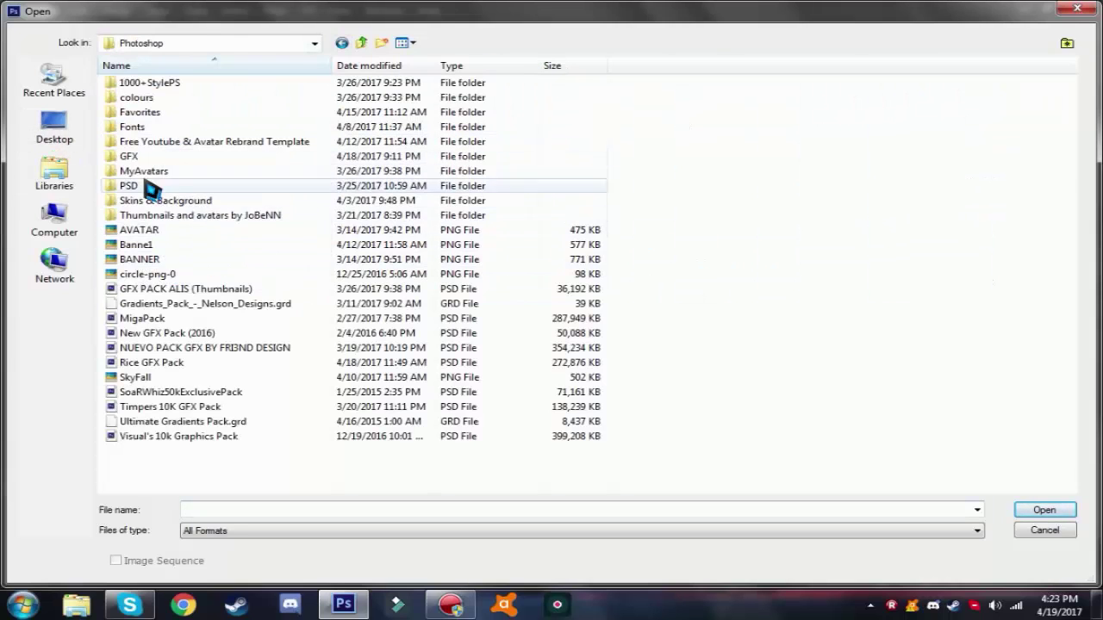
left_click(183, 288)
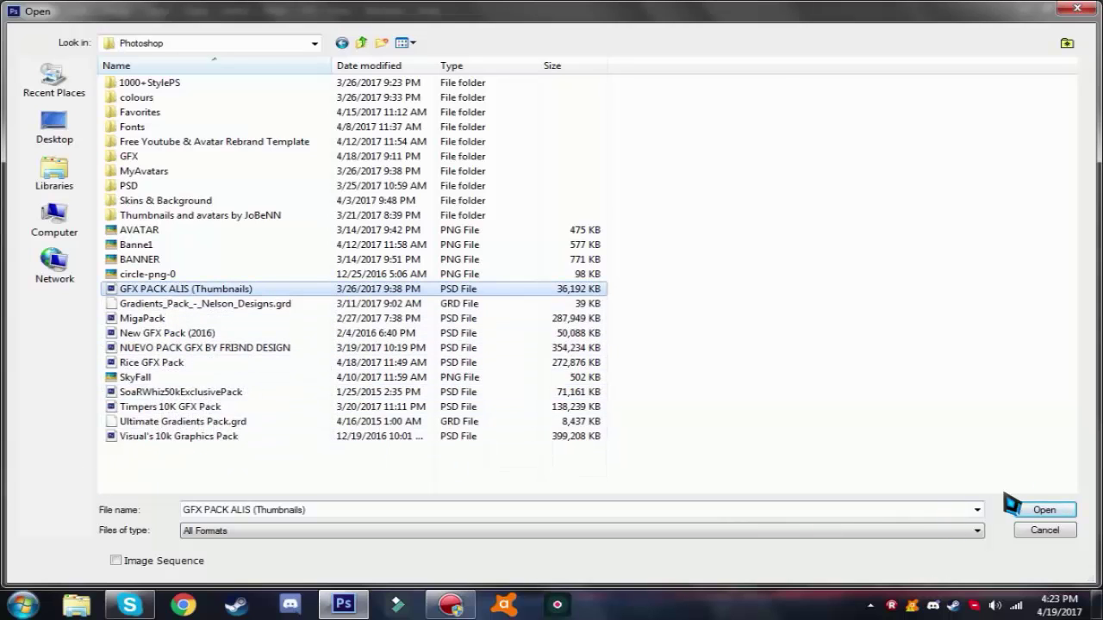
left_click(1044, 511)
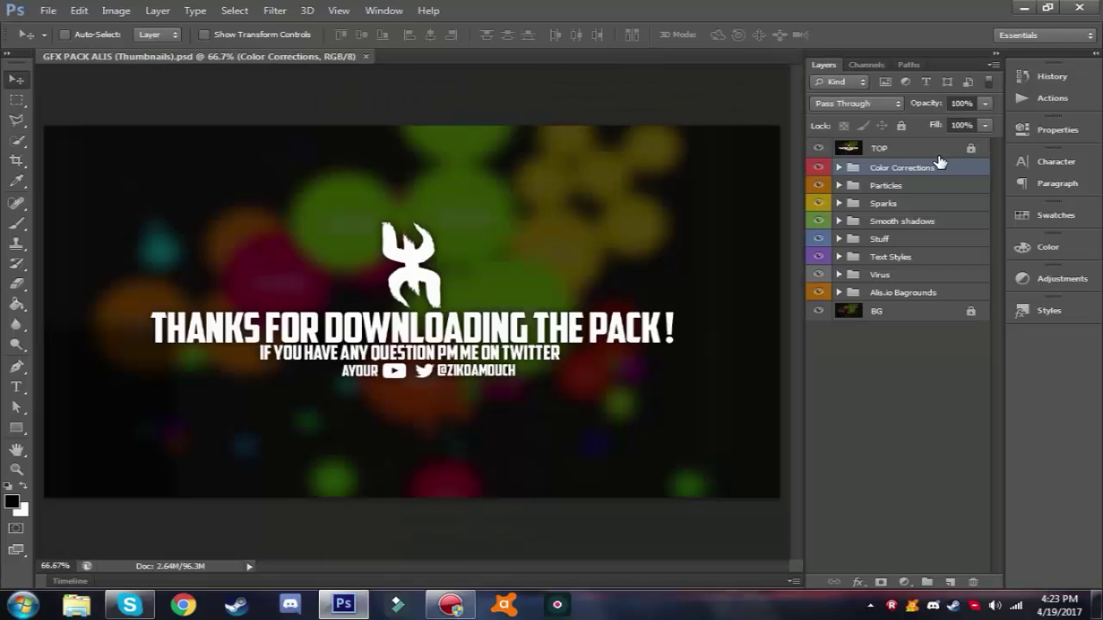
Hide the TOP layer and show the coloured-dots background layer in the Alis.io Bagrounds group
left_click(820, 148)
left_click(840, 293)
left_click(818, 332)
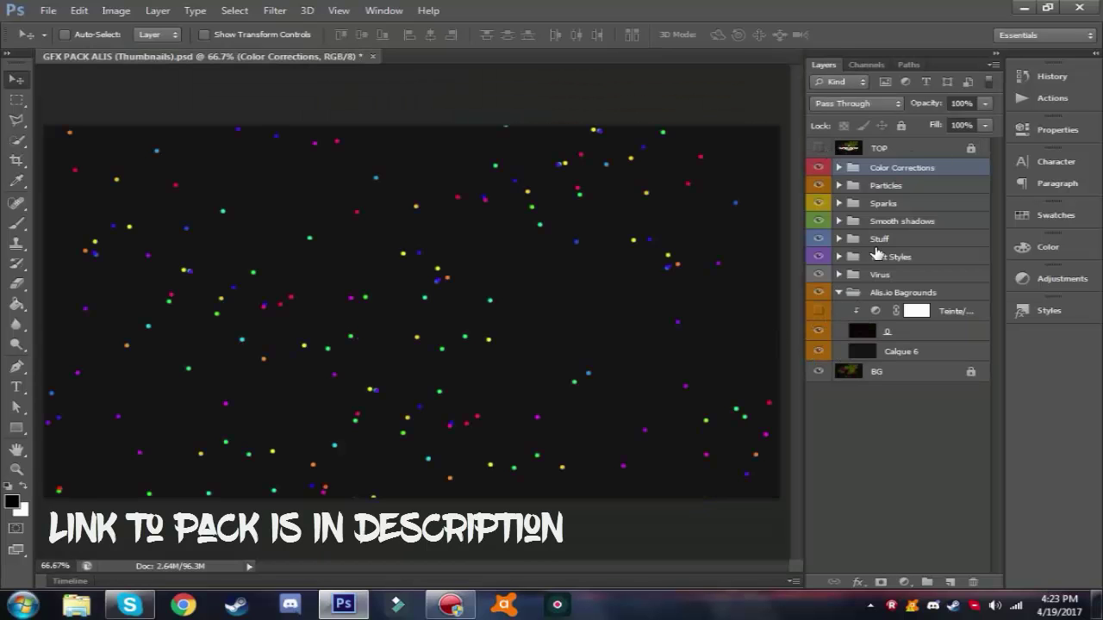
left_click(840, 275)
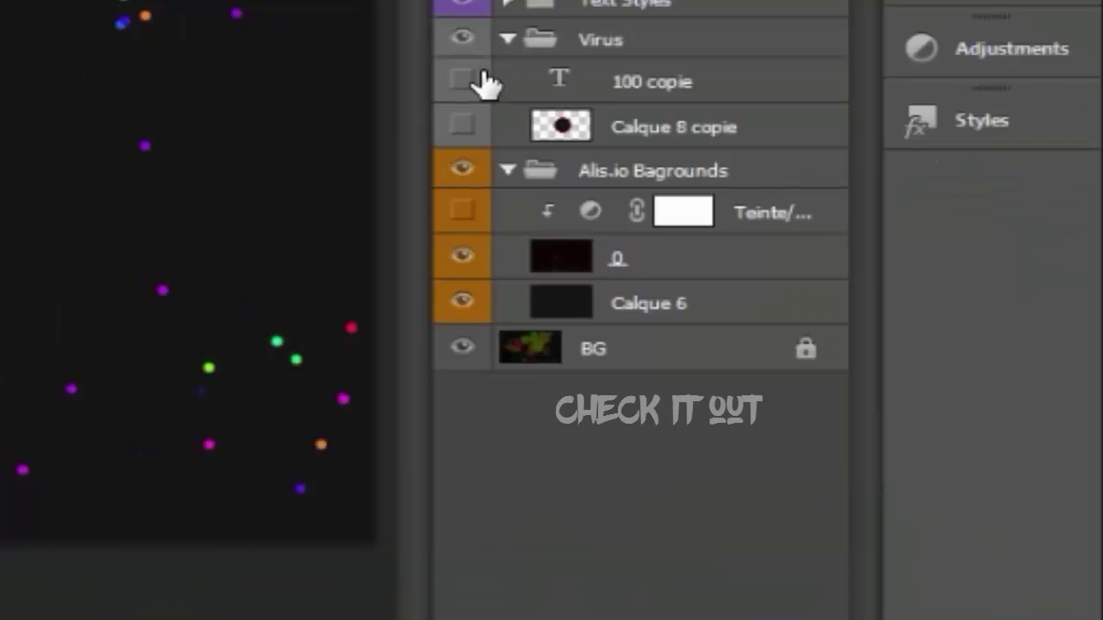
left_click(839, 275)
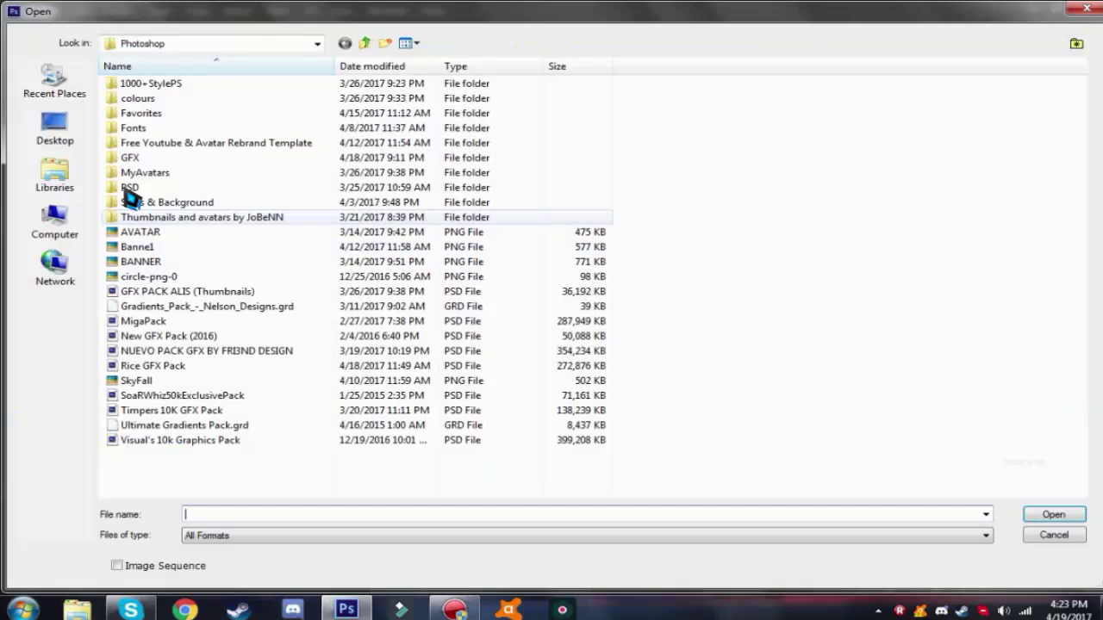
Open skin image 7 (2) from EDITING PACK SNAIL's AGARIO SKINS folder and copy it into the GFX pack document
left_click(362, 43)
double_click(150, 98)
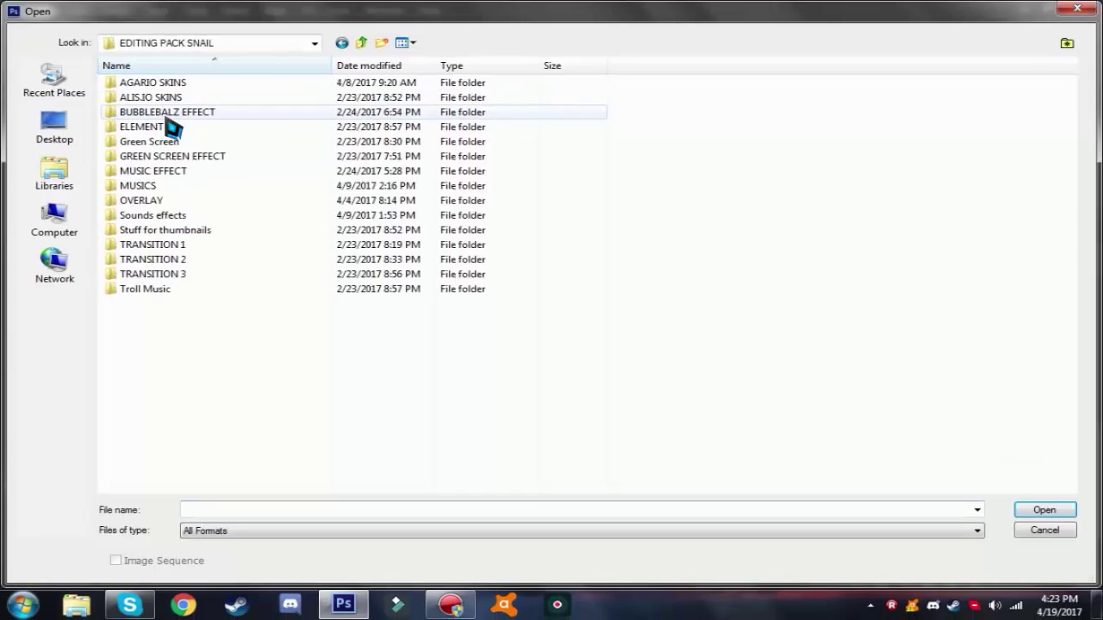
double_click(148, 83)
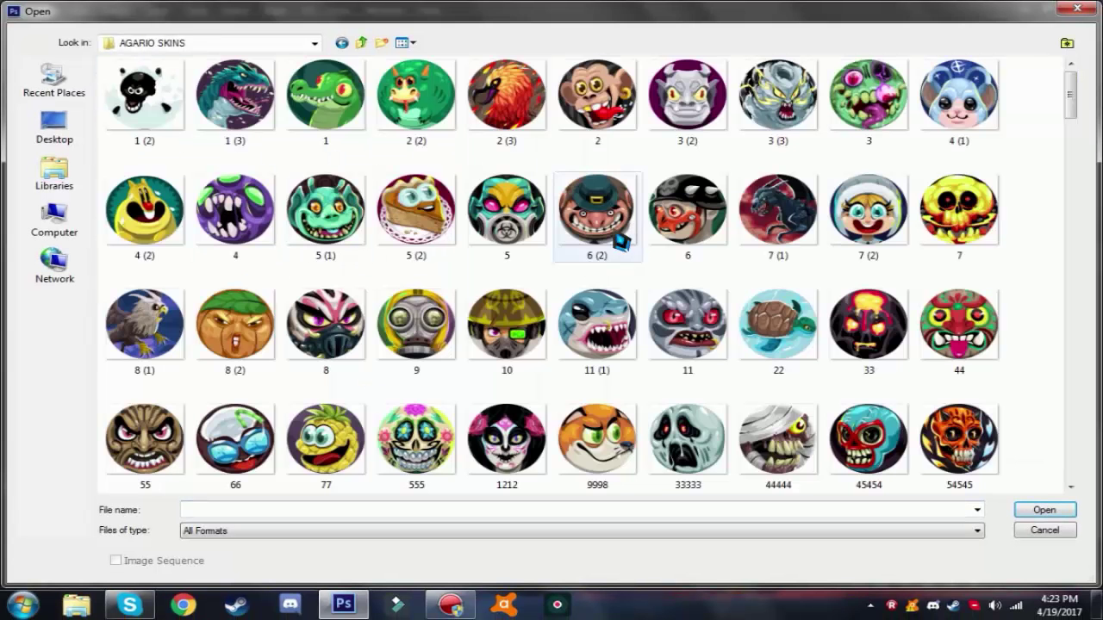
left_click(603, 224)
left_click(688, 225)
left_click(892, 250)
left_click(1046, 512)
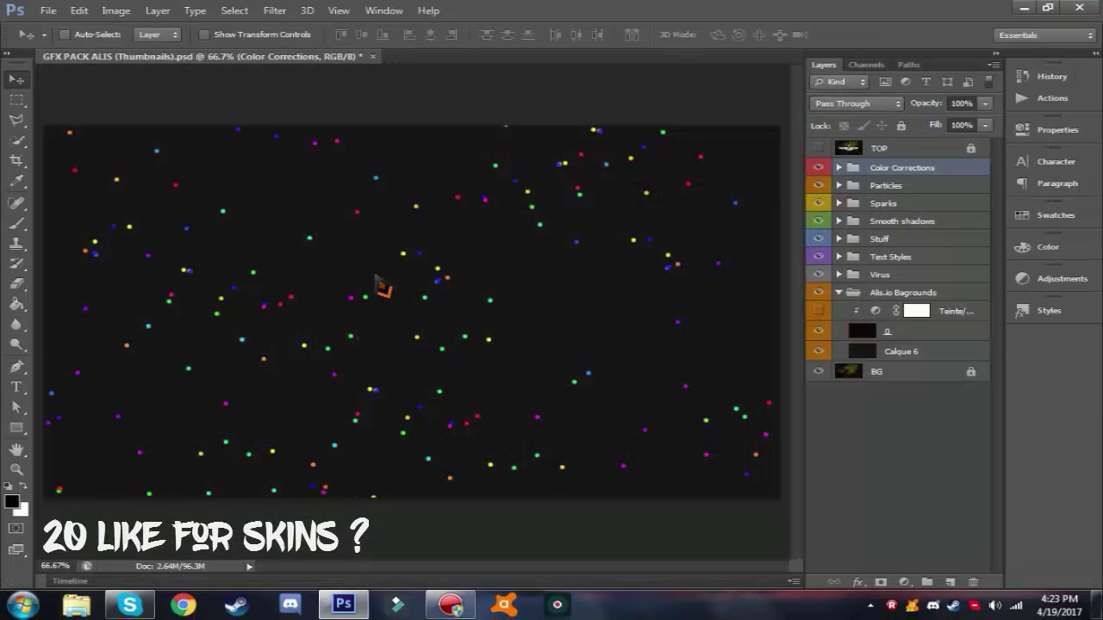
left_click_drag(286, 127, 338, 304)
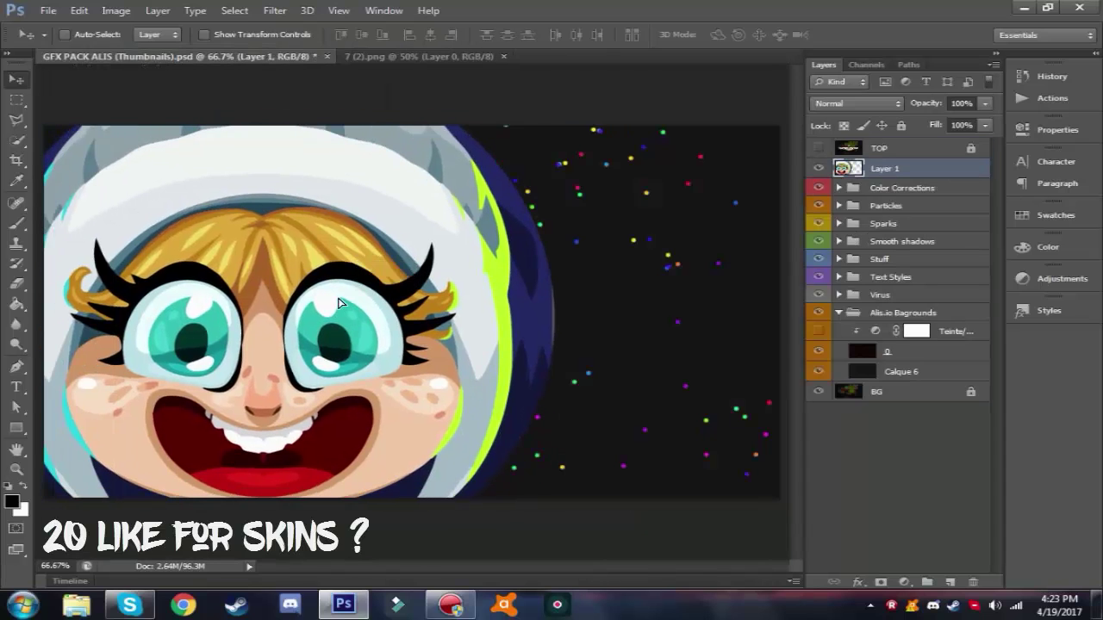
Scale the pasted girl skin to 56% and position it at the canvas's left side
scroll(336, 290, "down", 4)
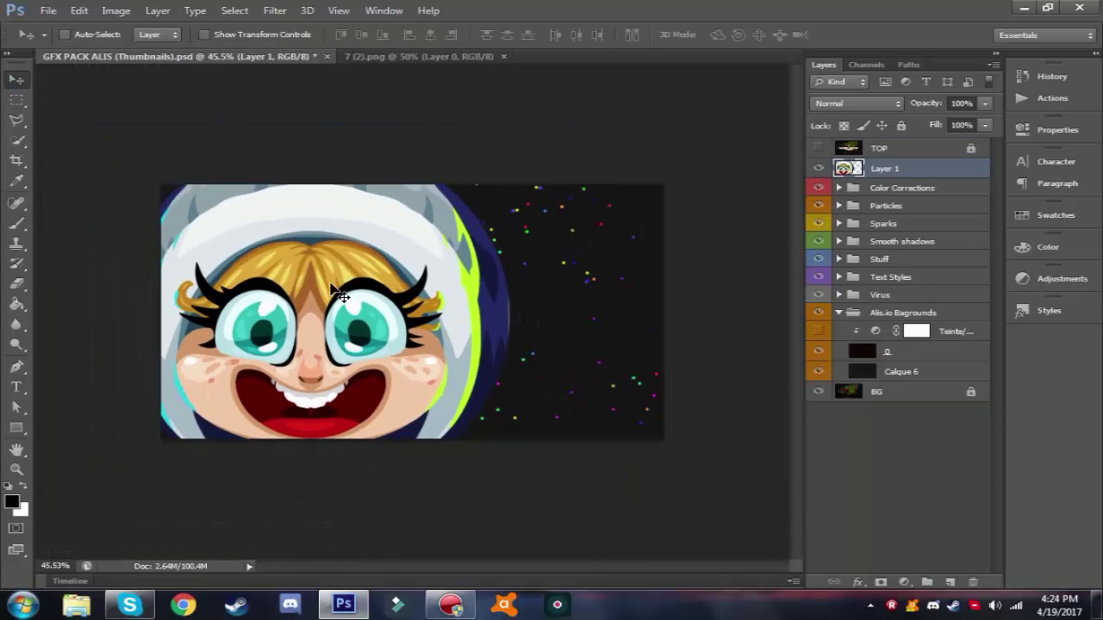
key("ctrl+t")
left_click_drag(118, 141, 289, 295)
left_click_drag(454, 358, 305, 266)
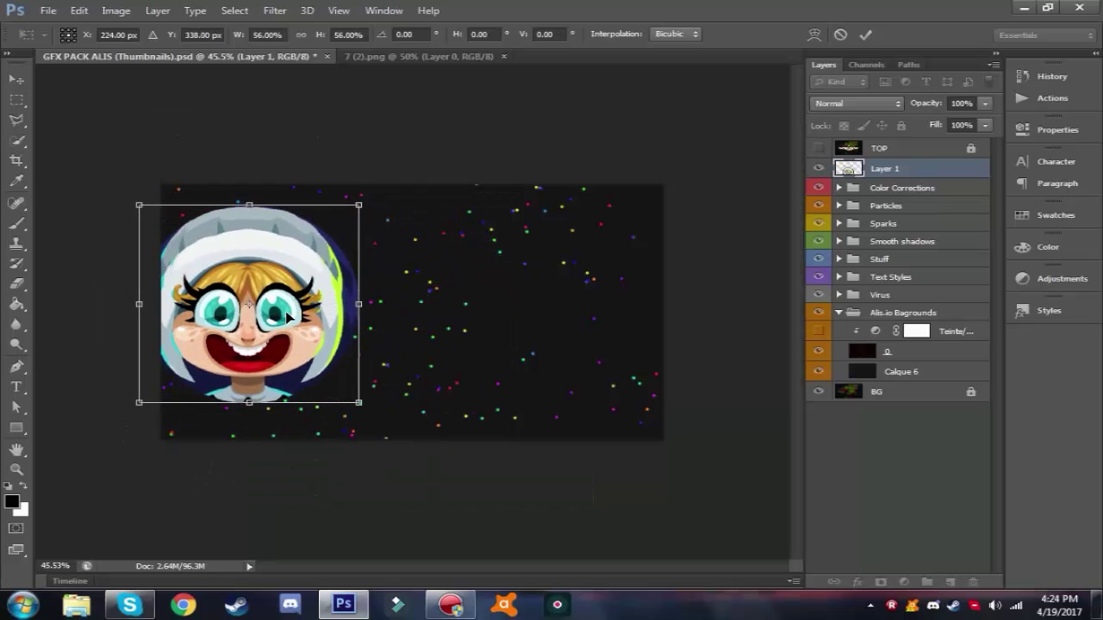
key("Return")
Place skin image 8 from the AGARIO SKINS folder just right of the canvas centre
scroll(770, 237, "up", 2)
left_click(47, 11)
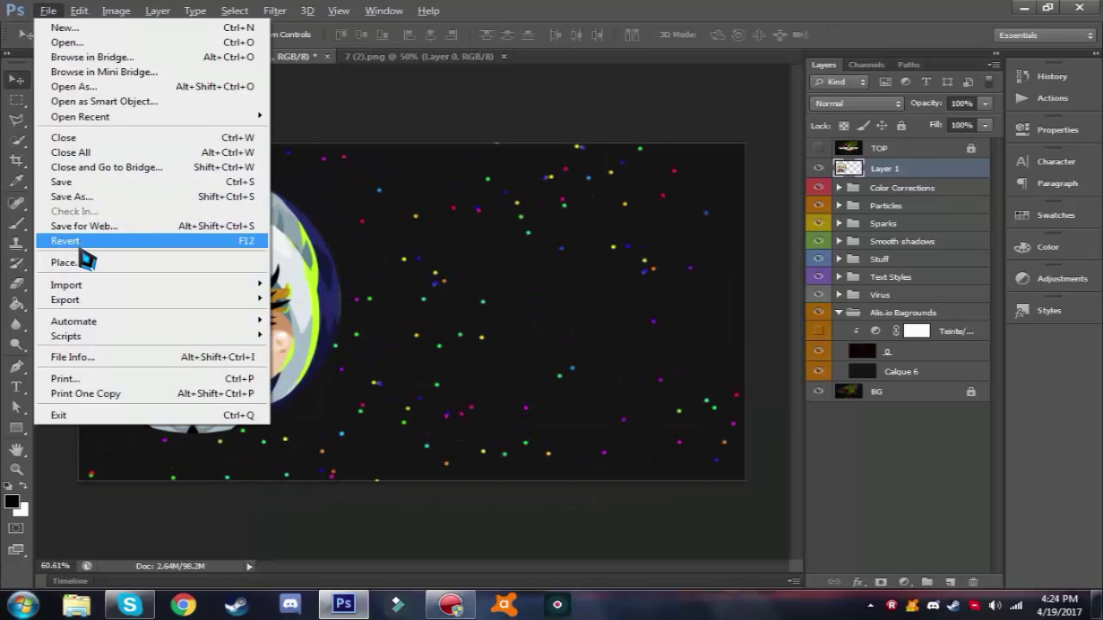
left_click(35, 242)
left_click(411, 211)
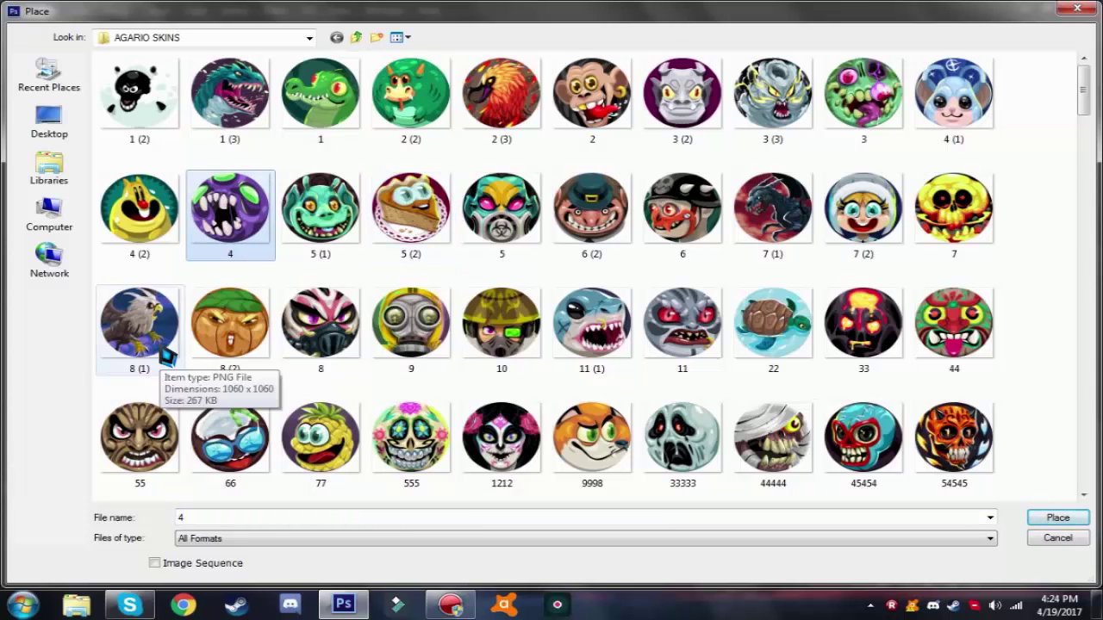
double_click(320, 324)
left_click_drag(435, 302, 441, 303)
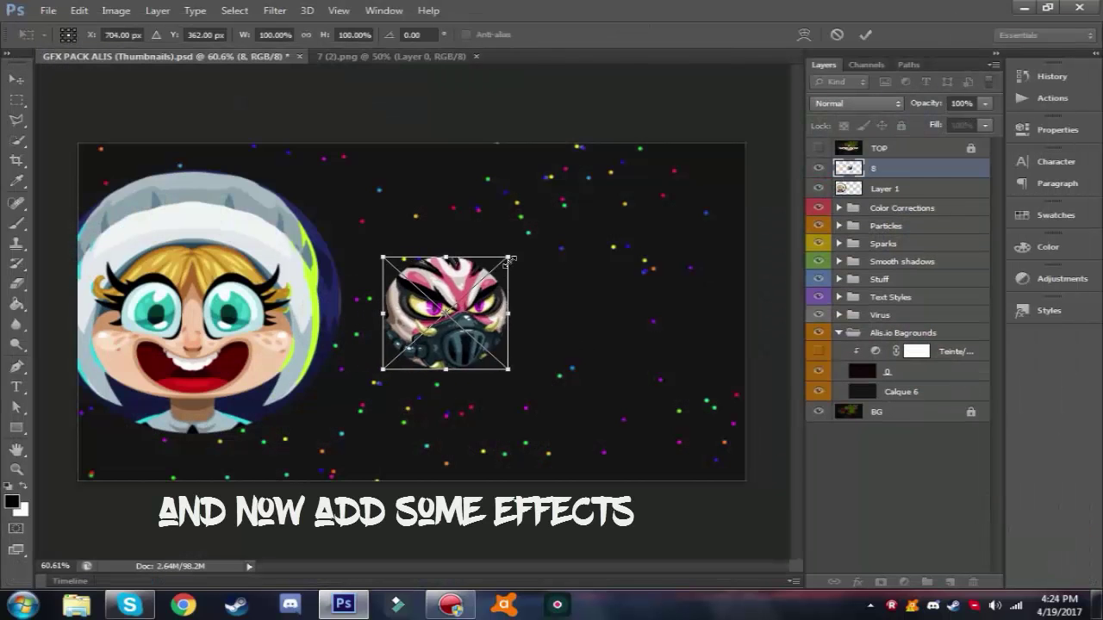
key("Return")
left_click(819, 168)
left_click(819, 188)
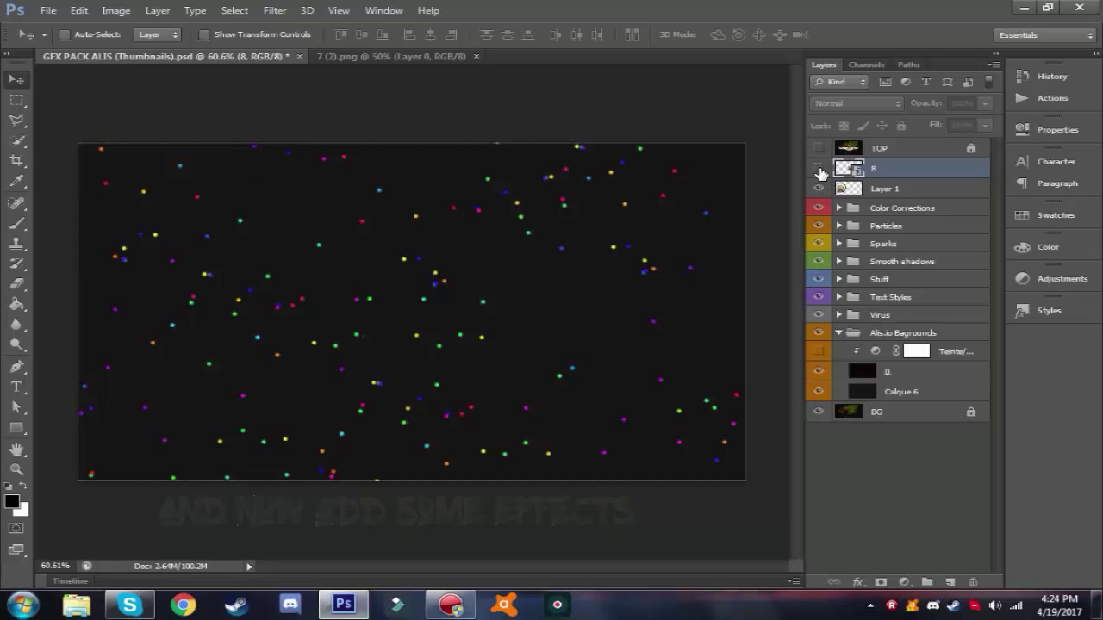
left_click(819, 168)
left_click(819, 188)
Show fire-frame layer 8 in the Stuff group and move both skin layers directly below the Virus group
left_click(839, 278)
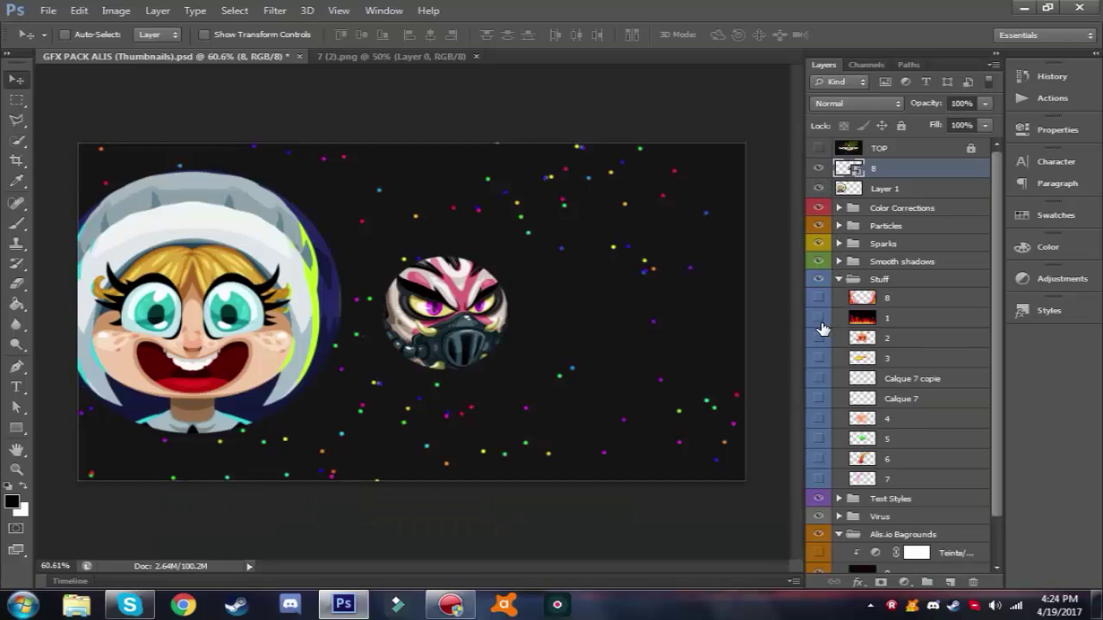
left_click(818, 297)
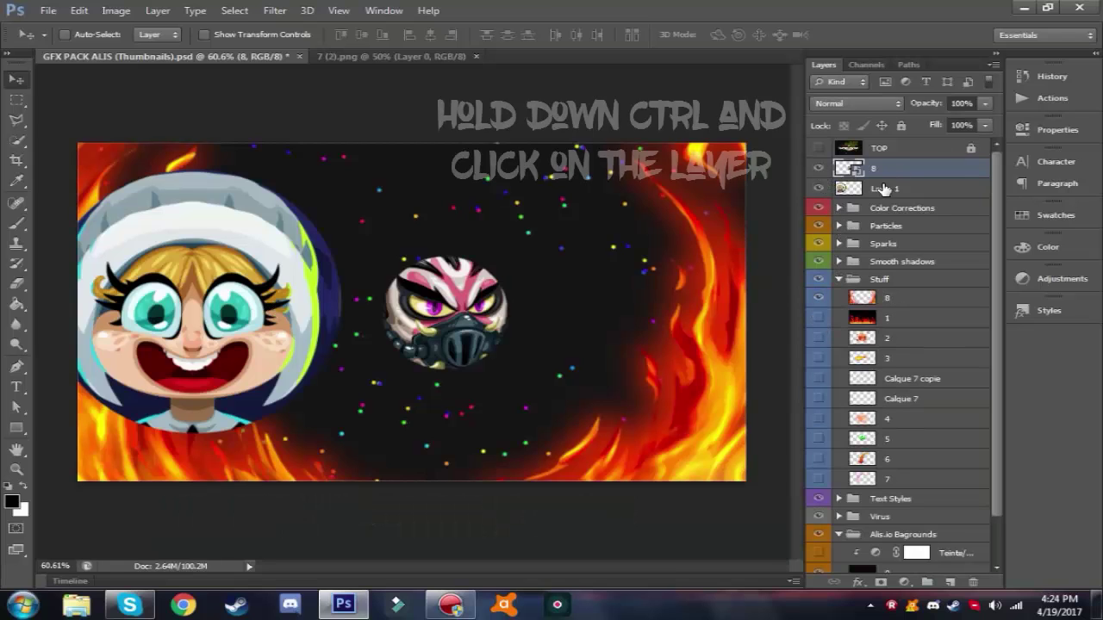
left_click(884, 188, "ctrl")
left_click_drag(886, 191, 887, 456)
Enlarge masked skin 8 to about 248% and move it to the upper middle of the canvas, beside the girl
left_click(894, 469)
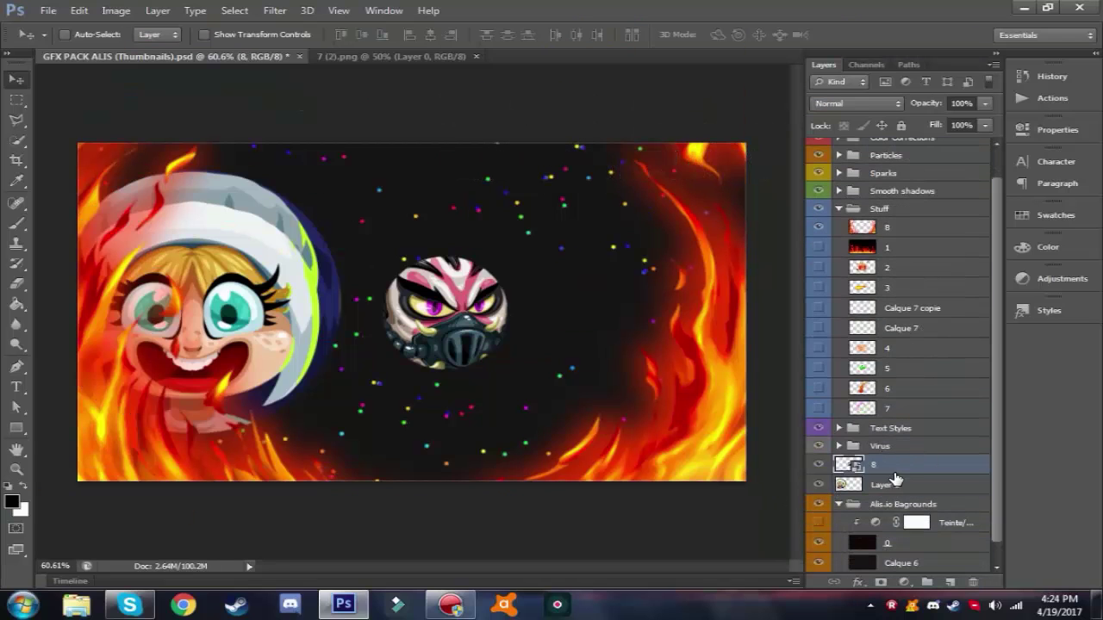
key("ctrl+t")
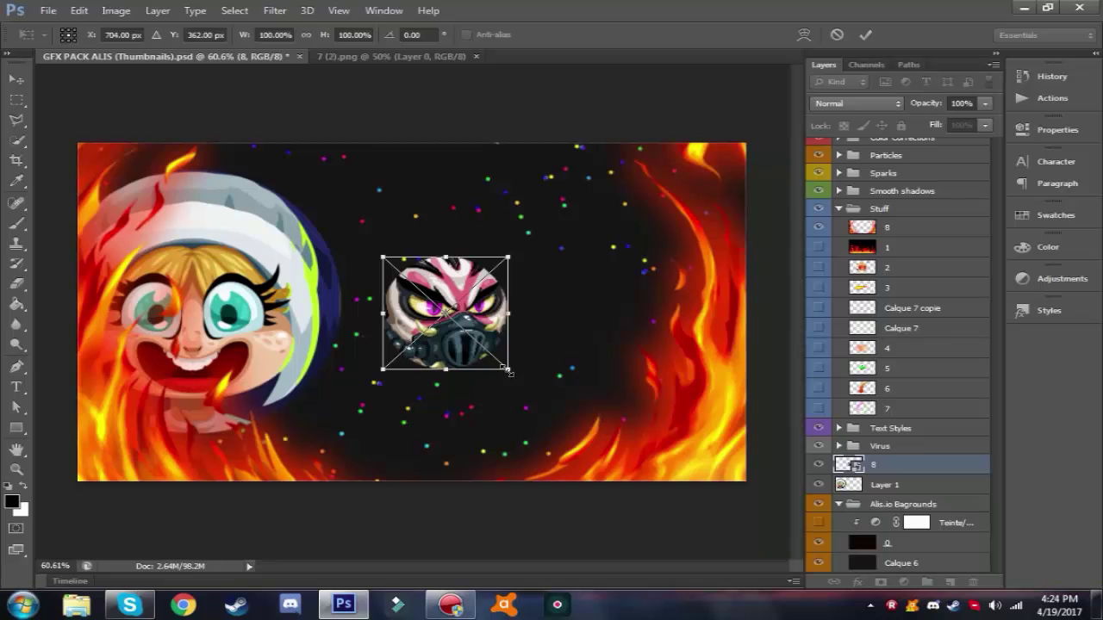
left_click_drag(507, 370, 697, 538)
left_click_drag(505, 414, 461, 281)
key("Return")
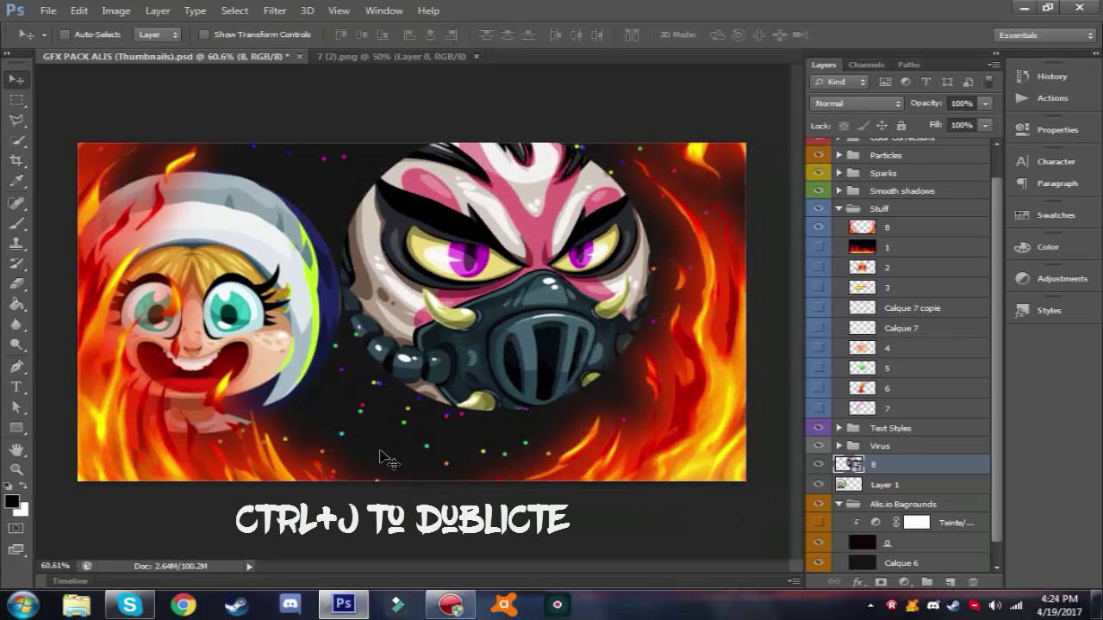
Duplicate the masked skin, scale the copy to about 200% and move it to the canvas's upper-right area
key("ctrl+j")
left_click_drag(576, 353, 655, 343)
key("ctrl+t")
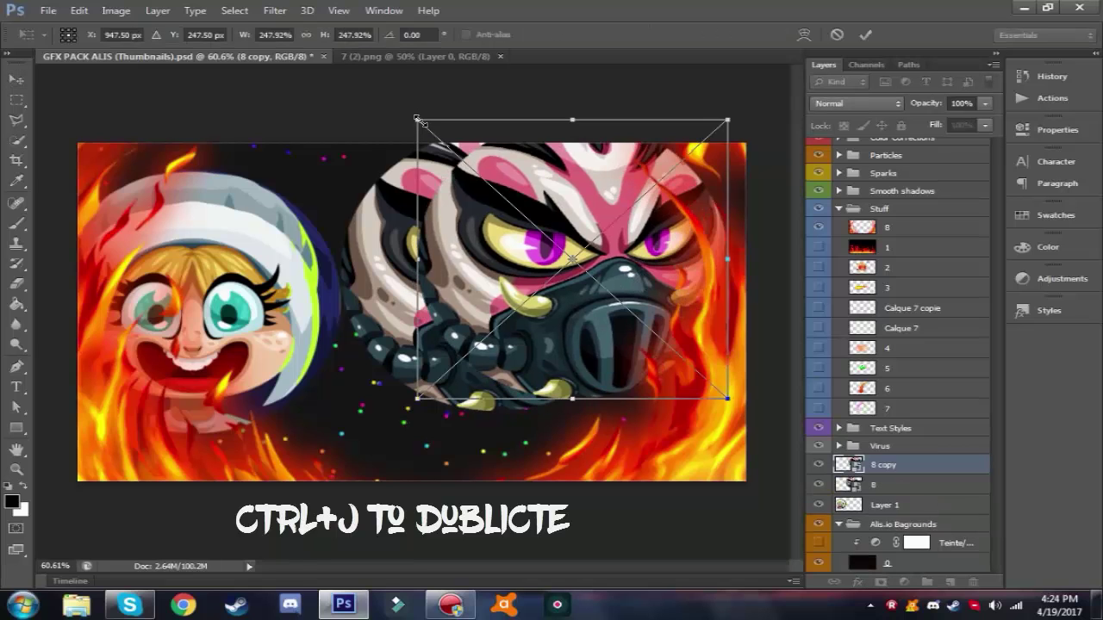
left_click_drag(420, 120, 485, 166)
left_click_drag(632, 274, 681, 222)
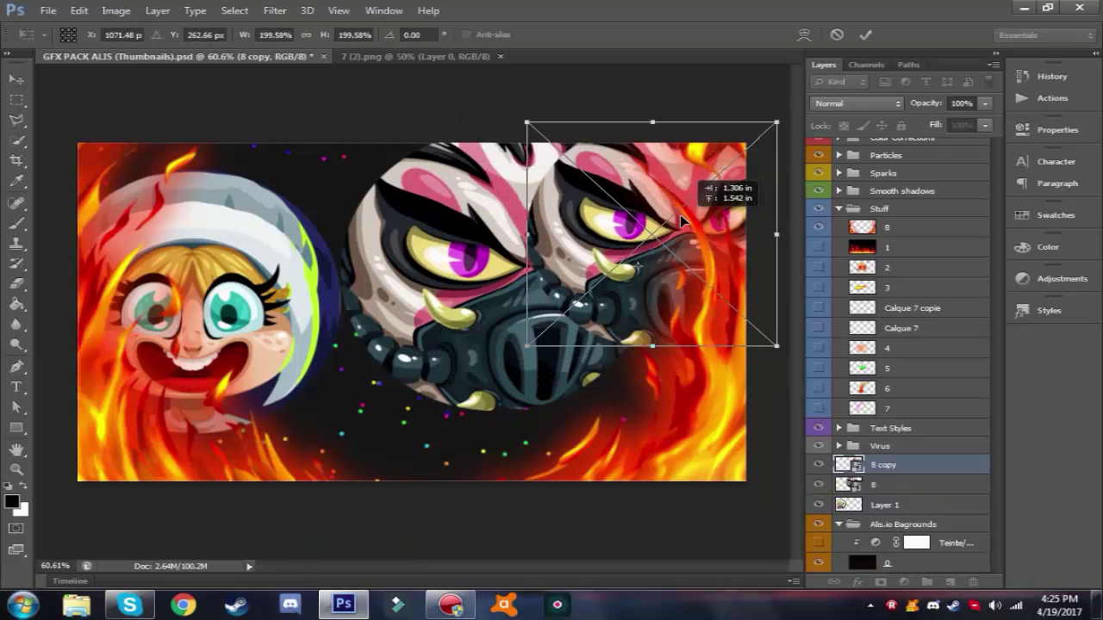
key("Return")
Stack the smaller copy beneath the original masked skin and add a second copy at the canvas's upper-right edge
left_click_drag(872, 465, 886, 497)
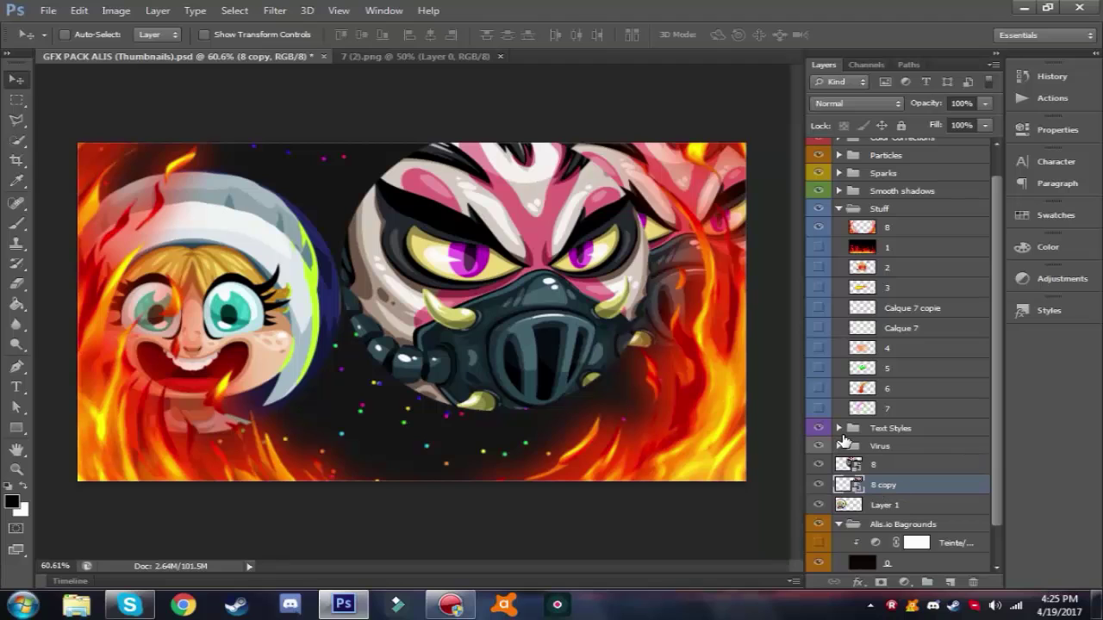
left_click_drag(652, 228, 755, 194)
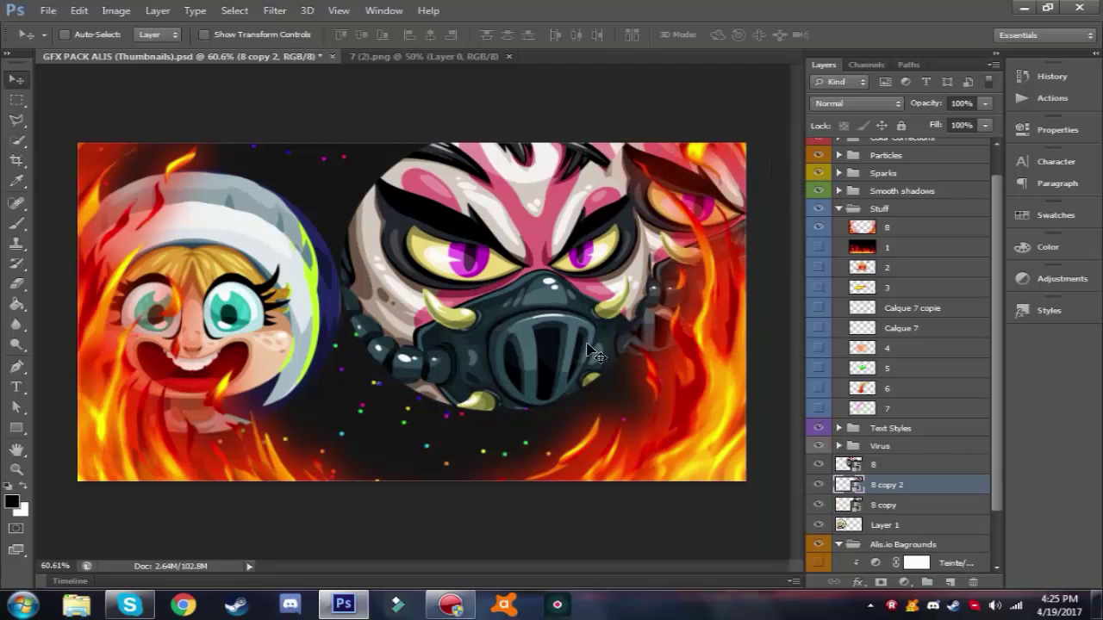
left_click(916, 462)
Move the girl skin on Layer 1 slightly right and down, partly behind the large masked skin
left_click(874, 527)
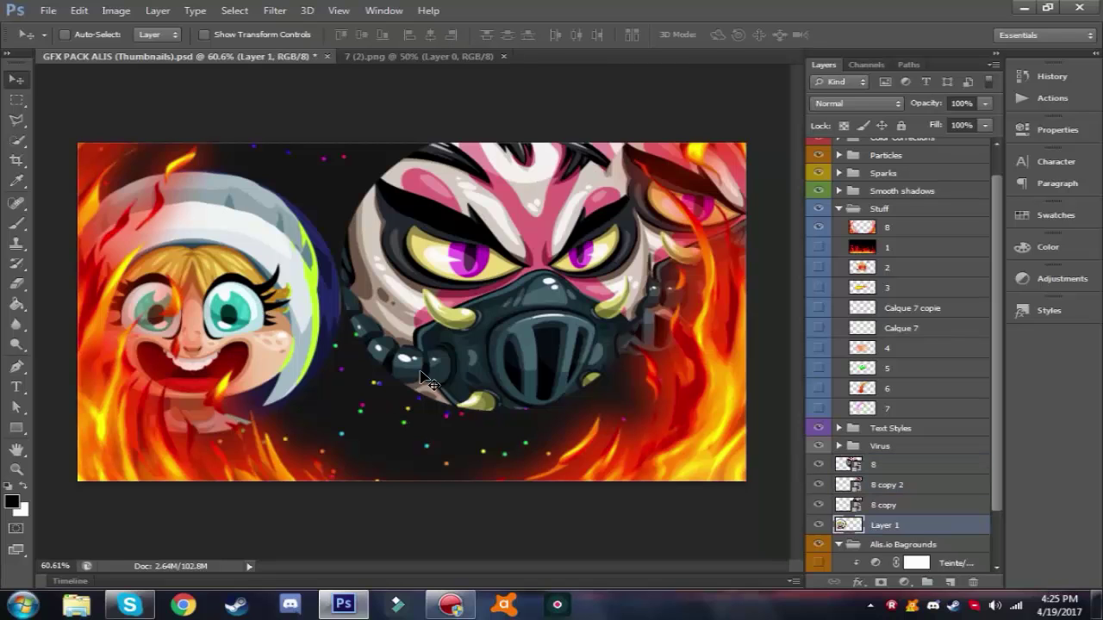
left_click_drag(244, 295, 294, 307)
key("ctrl+t")
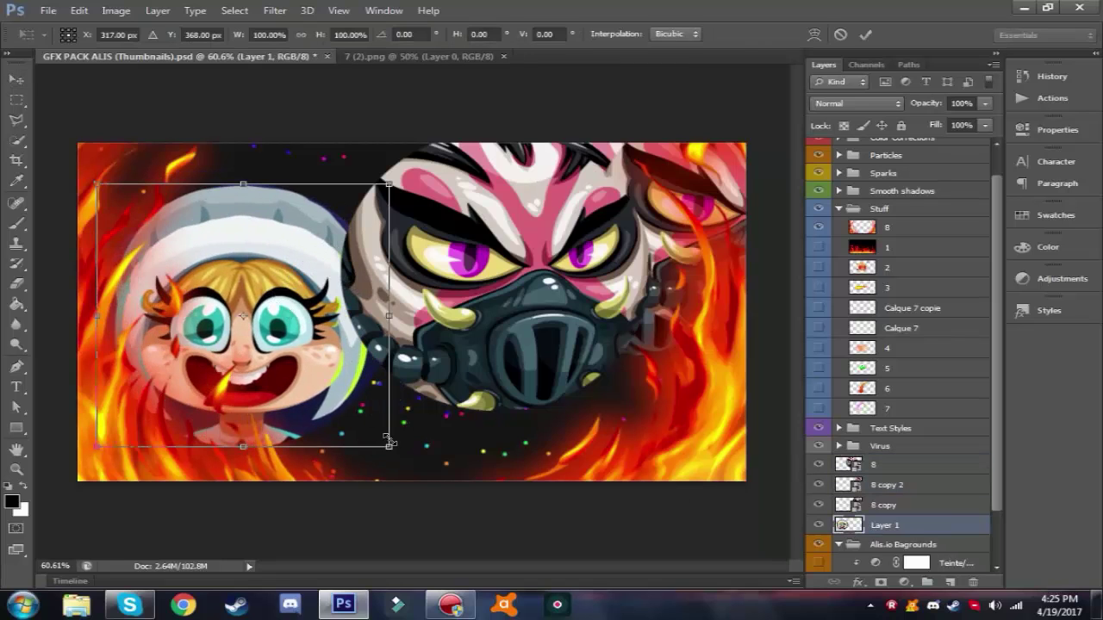
key("Return")
Place the turtle skin 22 from the AGARIO SKINS folder into the thumbnail
left_click(48, 10)
left_click(102, 264)
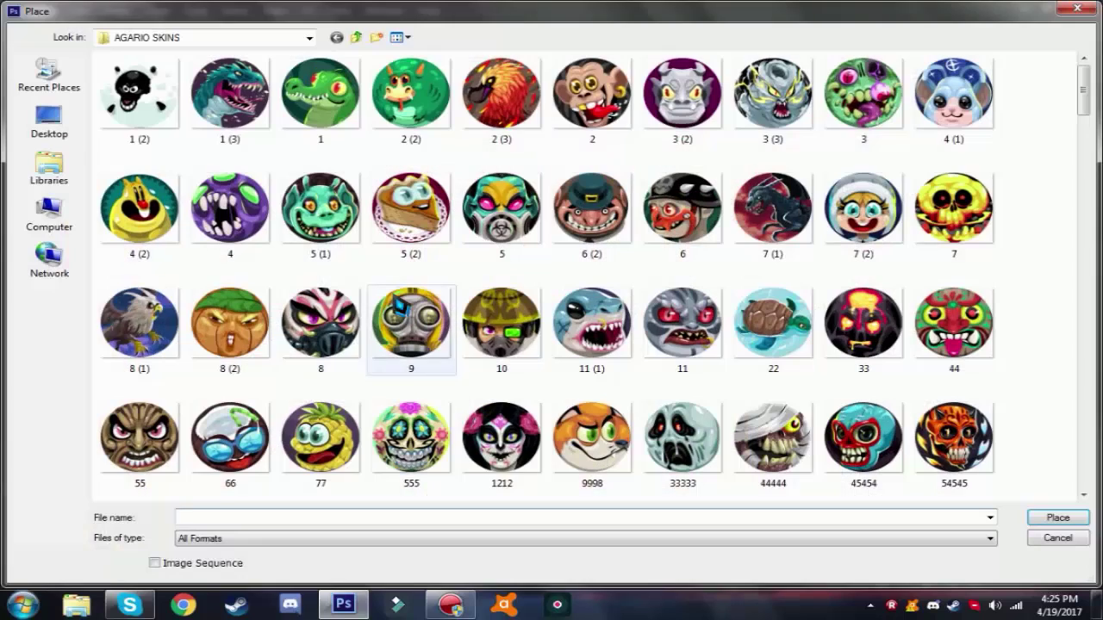
left_click(215, 456)
left_click(592, 465)
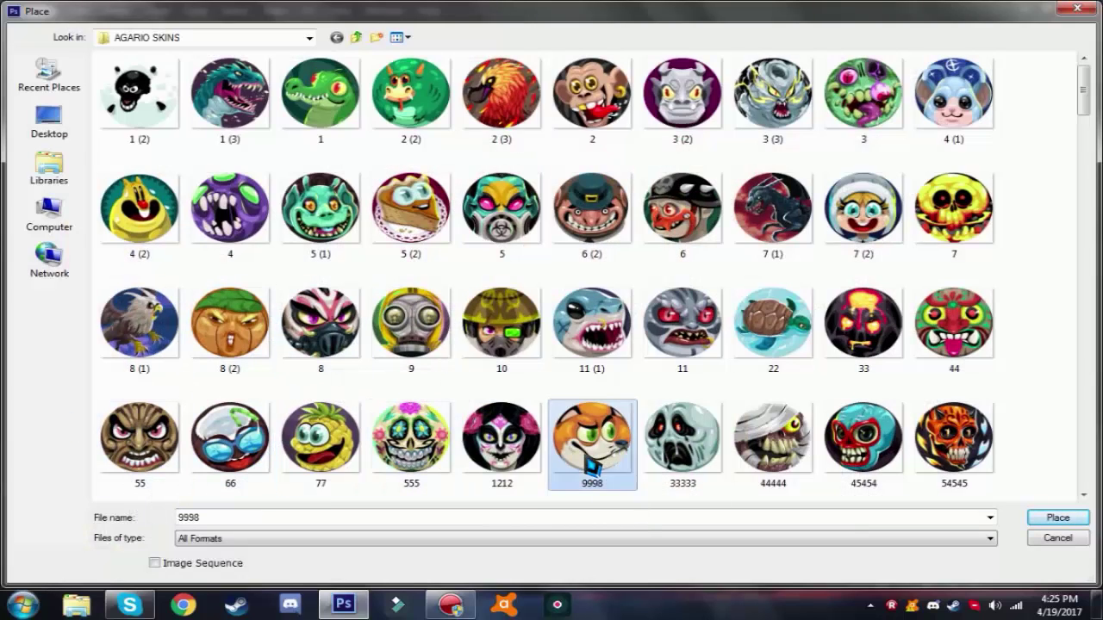
left_click(681, 448)
left_click(970, 355)
left_click(797, 366)
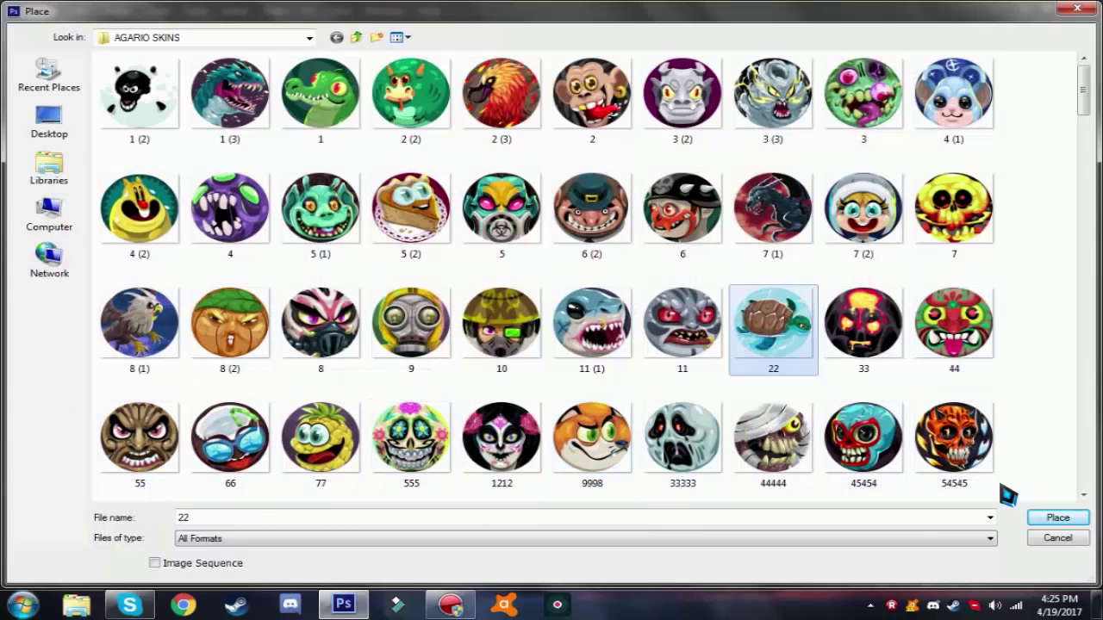
left_click(970, 355)
left_click(801, 352)
left_click(1058, 517)
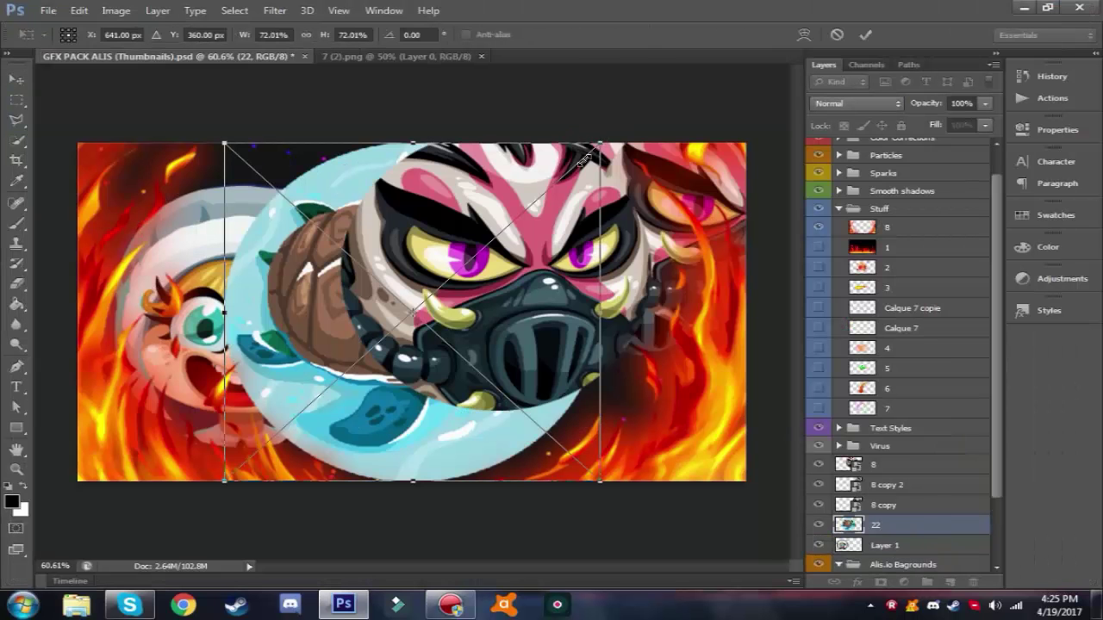
Shrink the turtle skin to about 36% and move it to the canvas's bottom middle, below the masked skin
left_click_drag(583, 160, 398, 329)
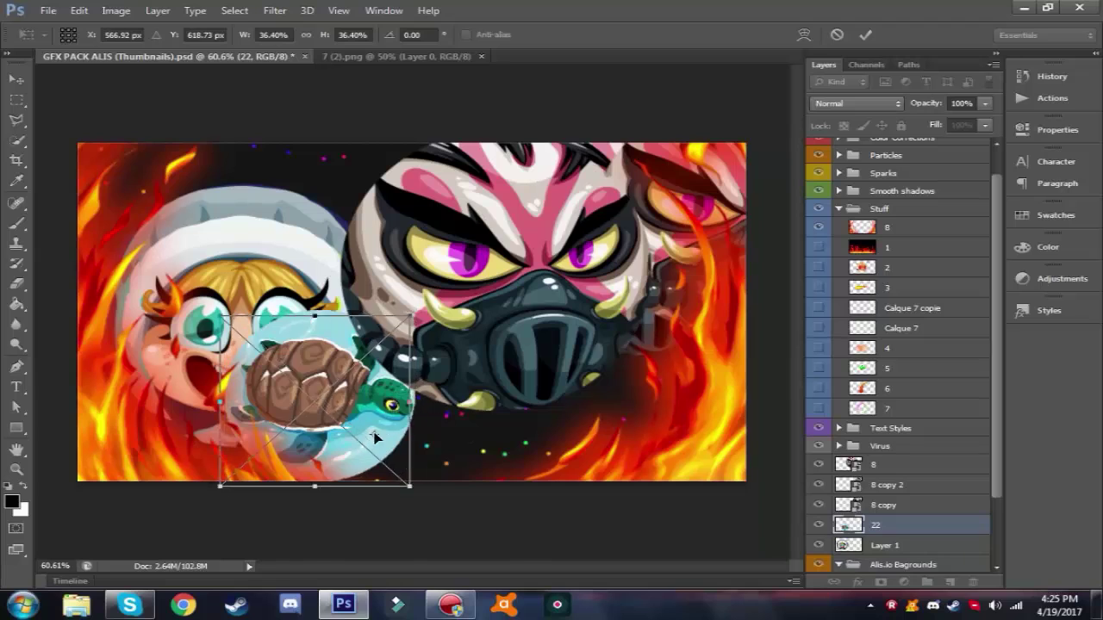
left_click_drag(375, 438, 495, 495)
key("Return")
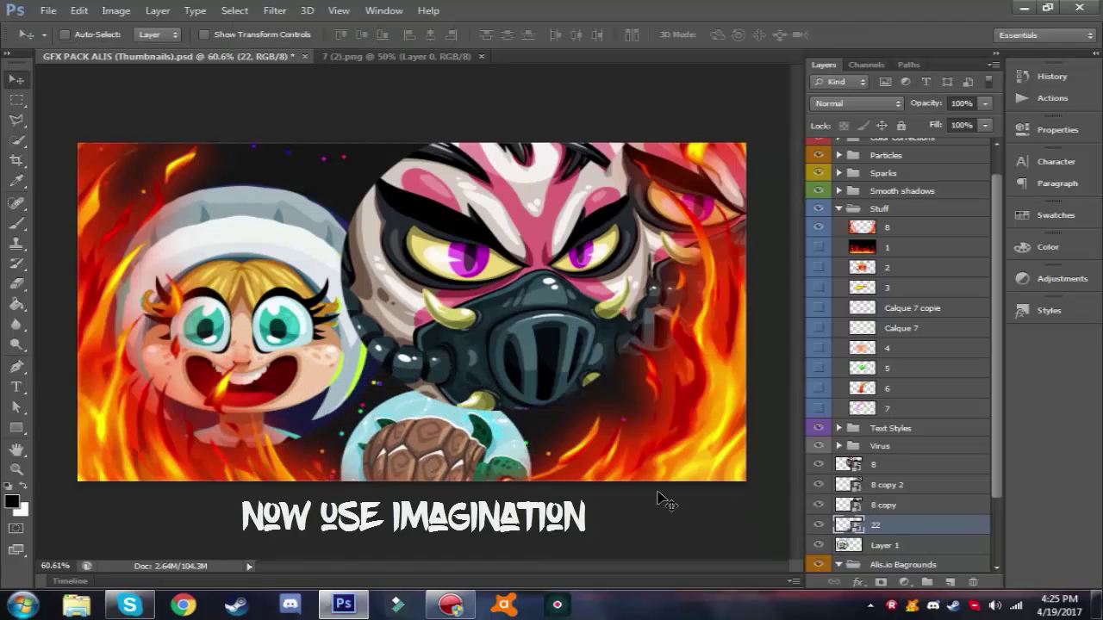
Duplicate the turtle skin twice, staggering the copies up and left toward the girl skin
key("ctrl+j")
left_click_drag(446, 467, 387, 412)
key("ctrl+j")
scroll(905, 537, "down", 2)
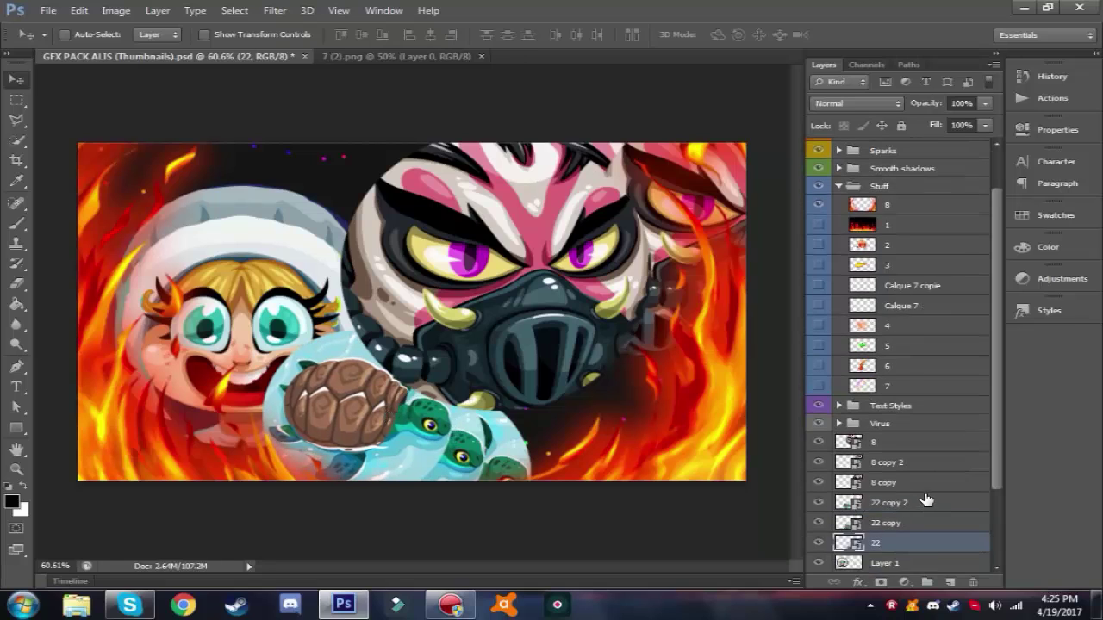
Stack the girl's Layer 1 above the turtle layers and shift all three turtles slightly right and down
left_click(892, 545)
left_click_drag(910, 475, 907, 477)
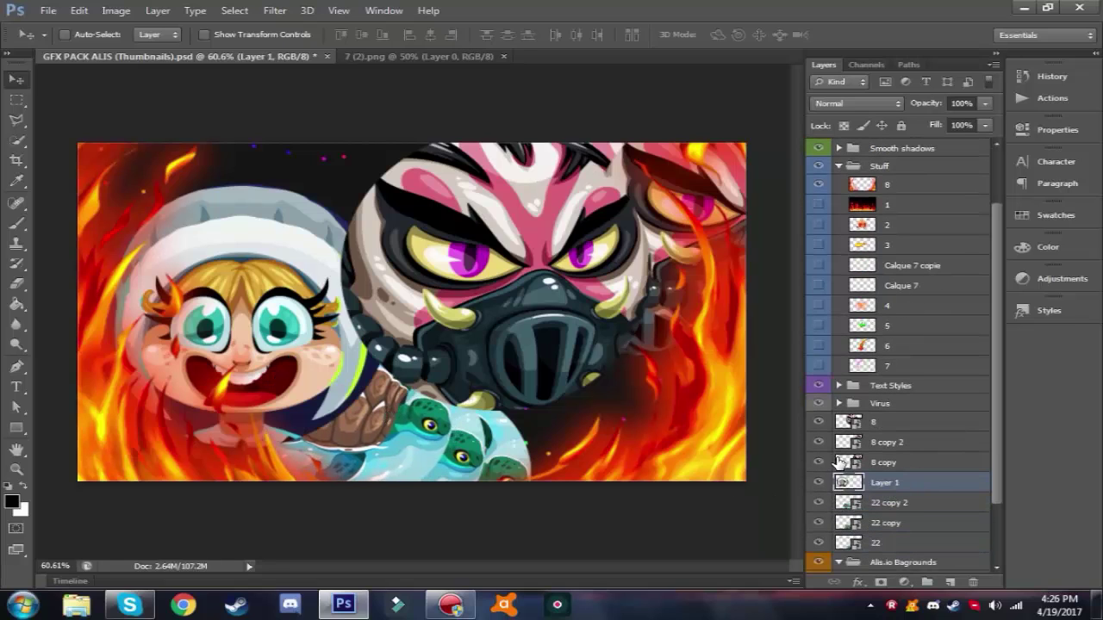
left_click(885, 505)
left_click(883, 523, "shift")
left_click(876, 543, "shift")
left_click_drag(464, 464, 493, 483)
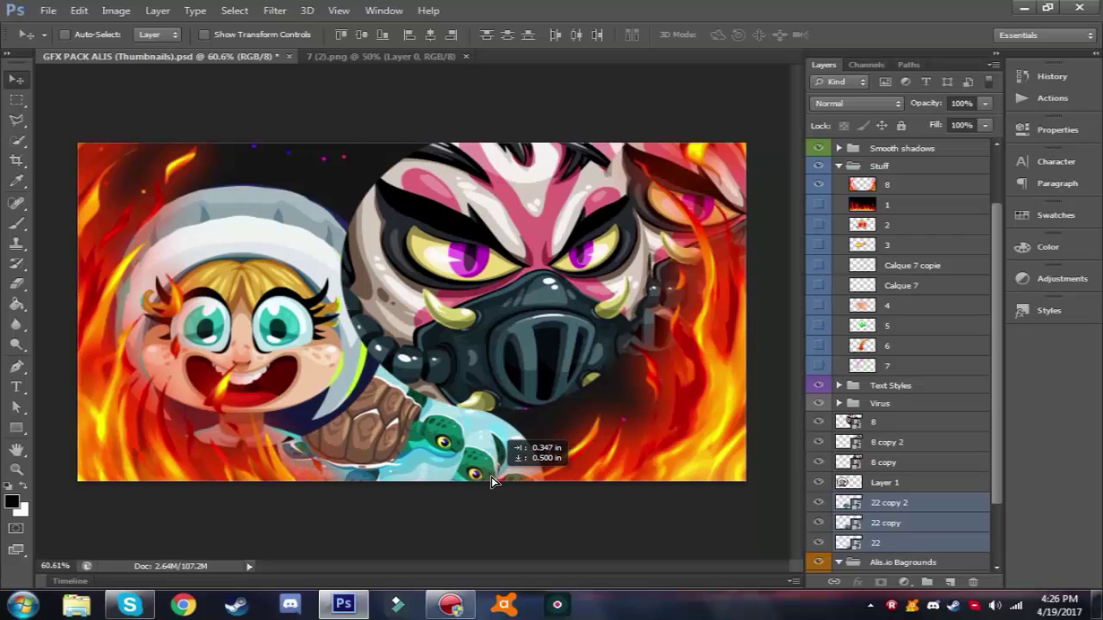
Place skin 44 above 22 copy 2, scale it to 35% and move it to the canvas's lower-right corner
left_click(891, 509)
left_click(48, 10)
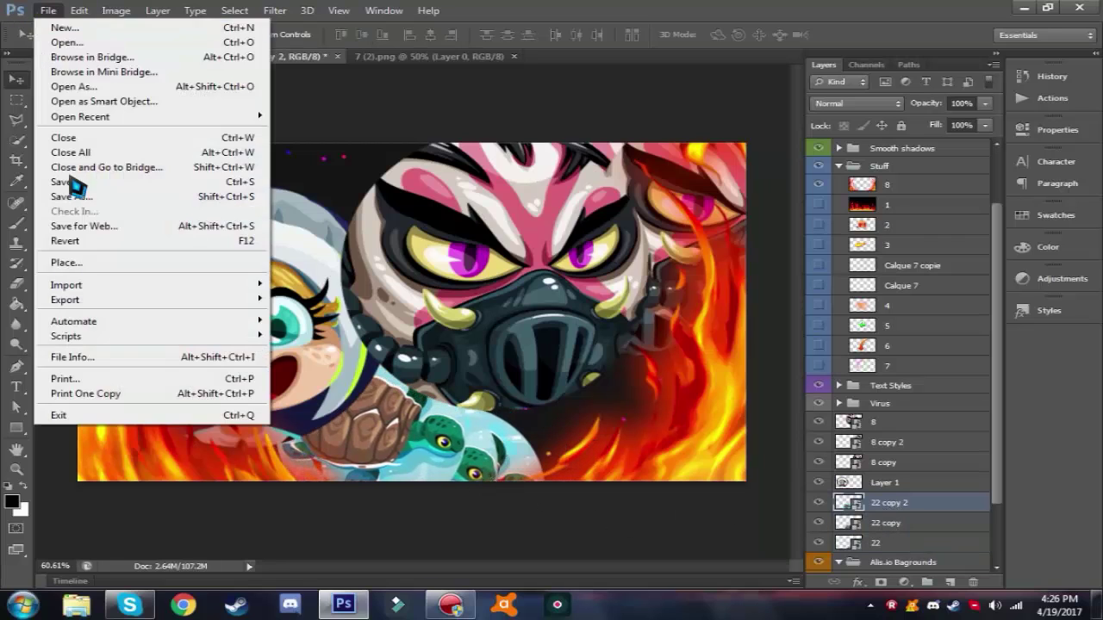
left_click(61, 261)
left_click(954, 327)
left_click(1057, 518)
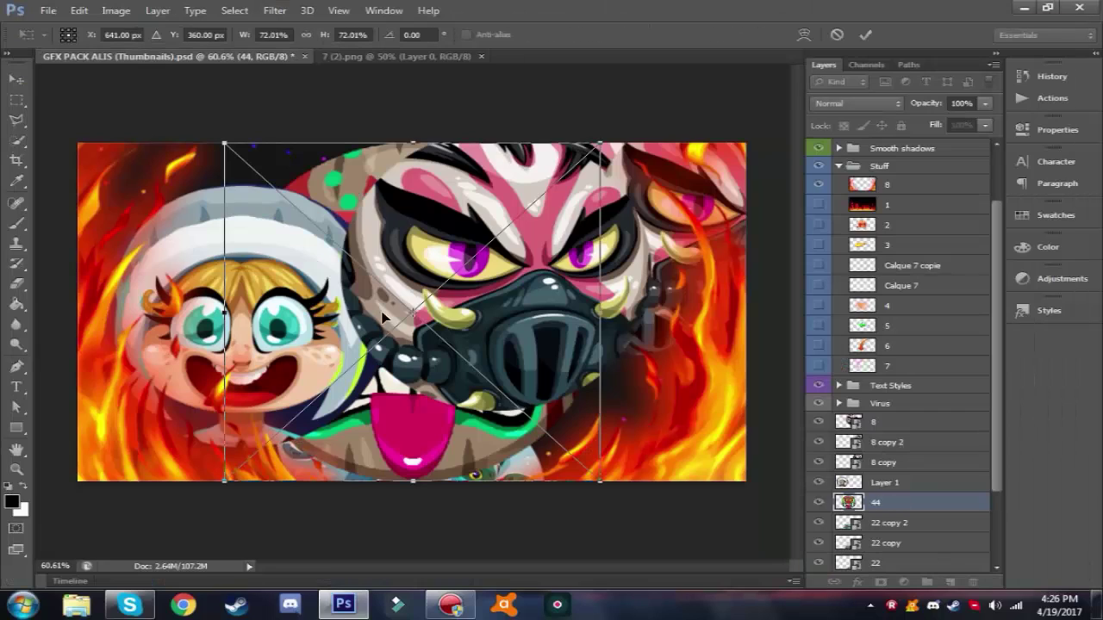
left_click_drag(593, 485, 397, 314)
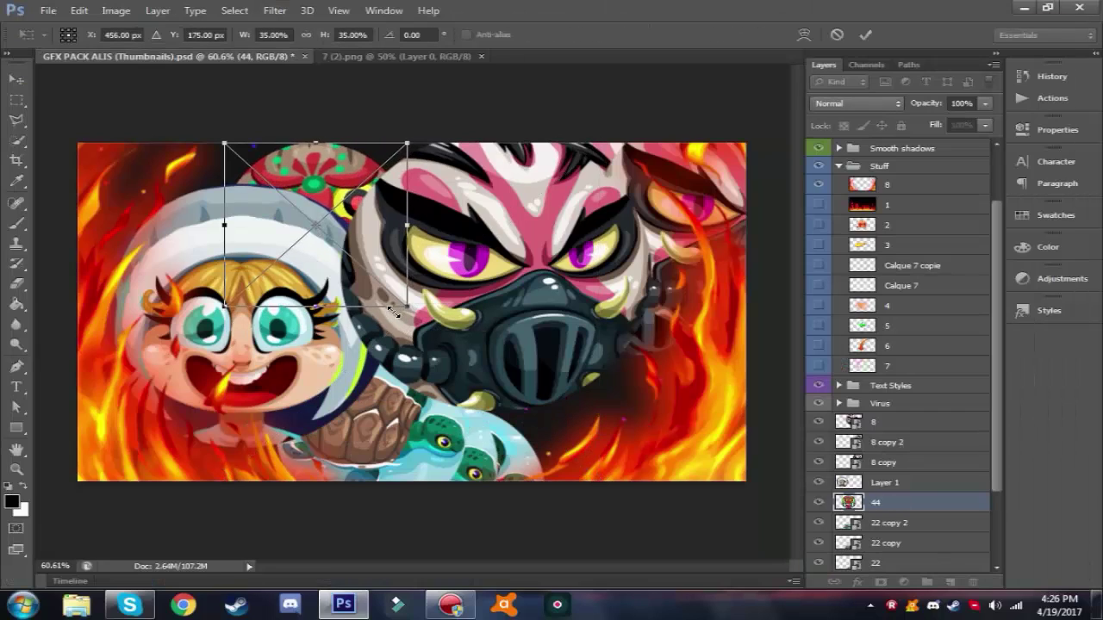
left_click_drag(340, 240, 681, 441)
key("Return")
Enlarge skin 44 and shift it to the right within the canvas's lower-right area
key("ctrl+t")
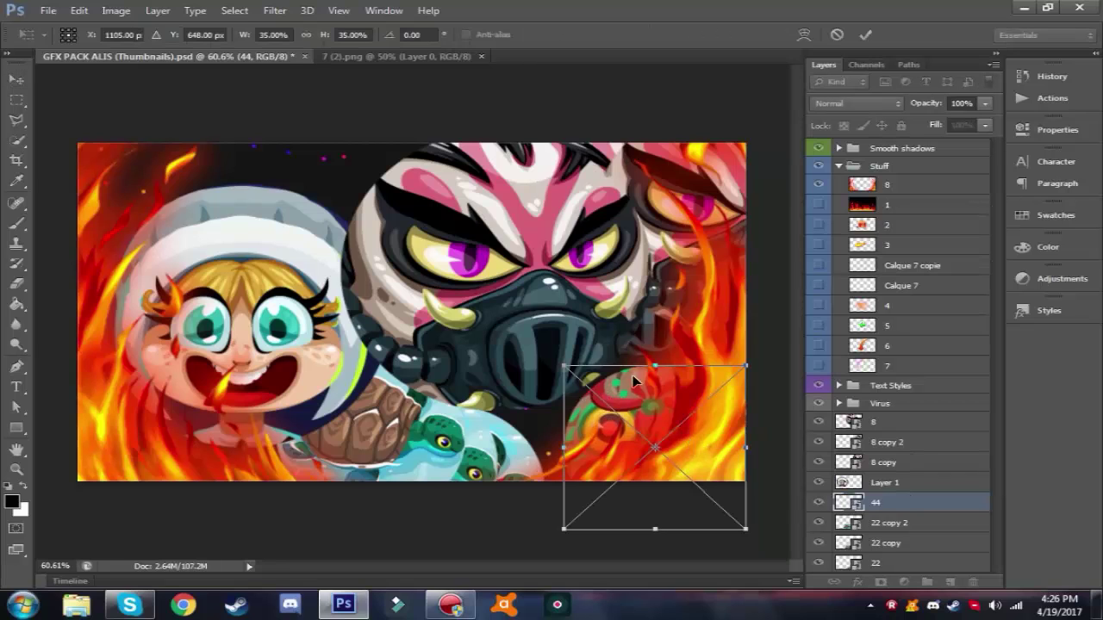
left_click_drag(564, 366, 440, 254)
left_click_drag(652, 398, 707, 404)
key("Return")
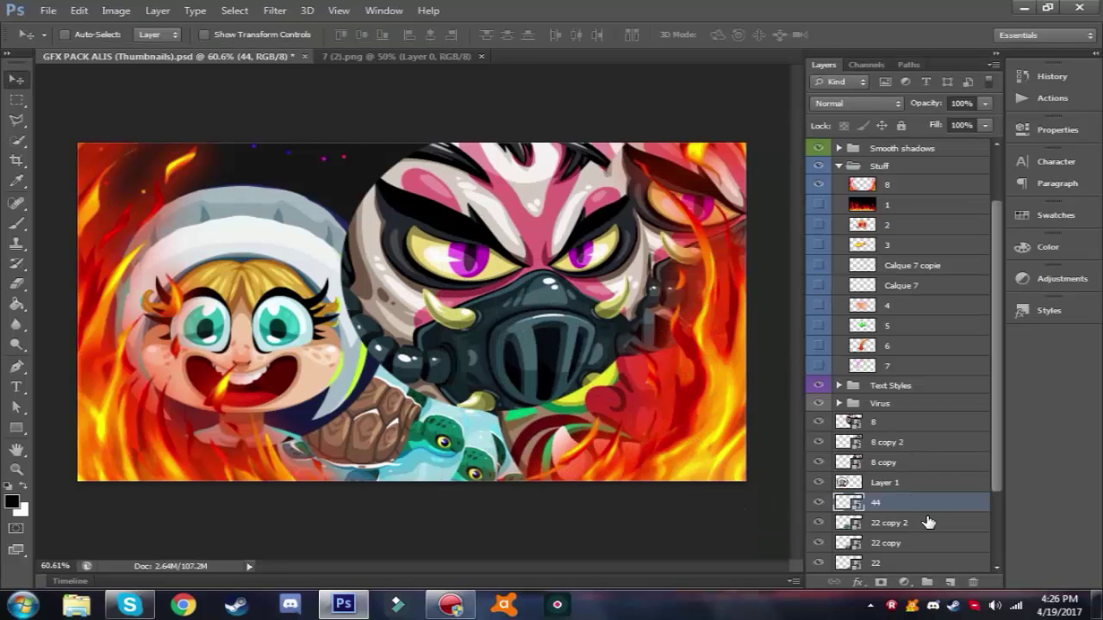
Try stacking 22 copy 2 above all the skins and return it beneath skin 44
left_click_drag(900, 412, 899, 414)
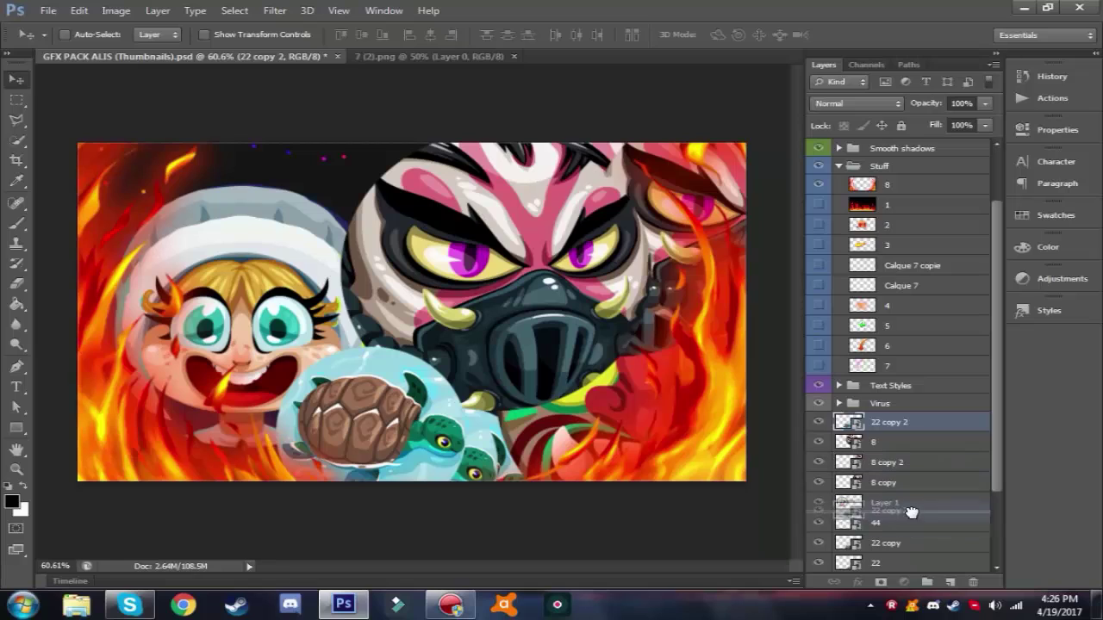
left_click_drag(908, 532, 888, 529)
Stack skin 44 above all the other skins and move it to the canvas's upper-left area, overlapping the girl
left_click(883, 504)
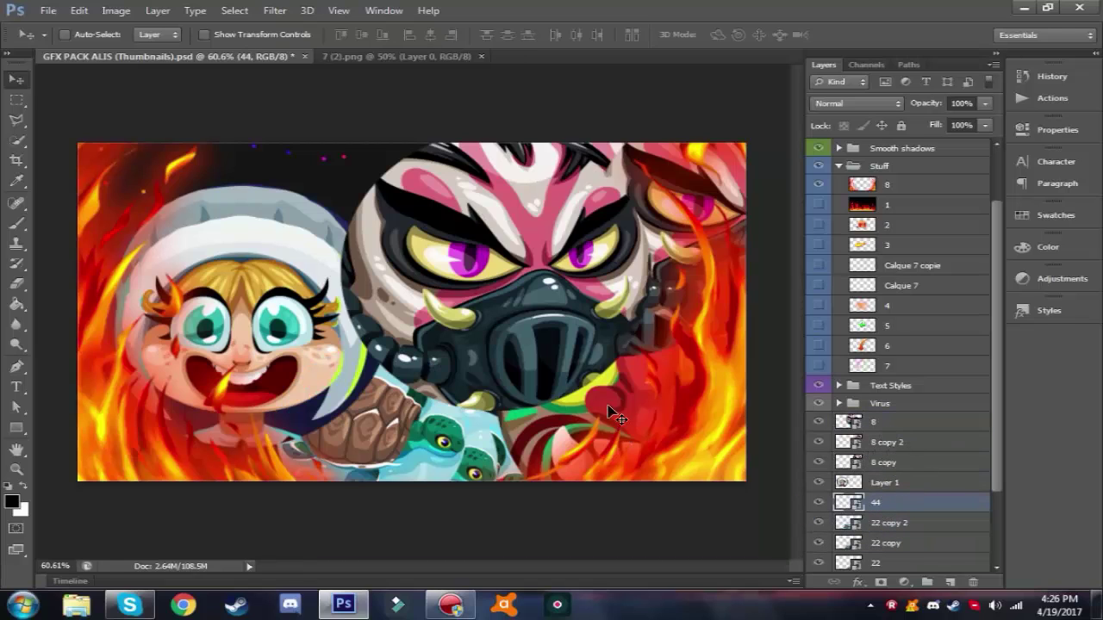
mouse_move(608, 406)
left_mouse_down()
mouse_move(617, 386)
mouse_move(623, 408)
left_mouse_up()
left_click_drag(903, 502, 894, 420)
left_click_drag(657, 377, 165, 178)
Show the Virus group's 100 copie and Calque 8 copie layers and stack the group above Text Styles
left_click(838, 403)
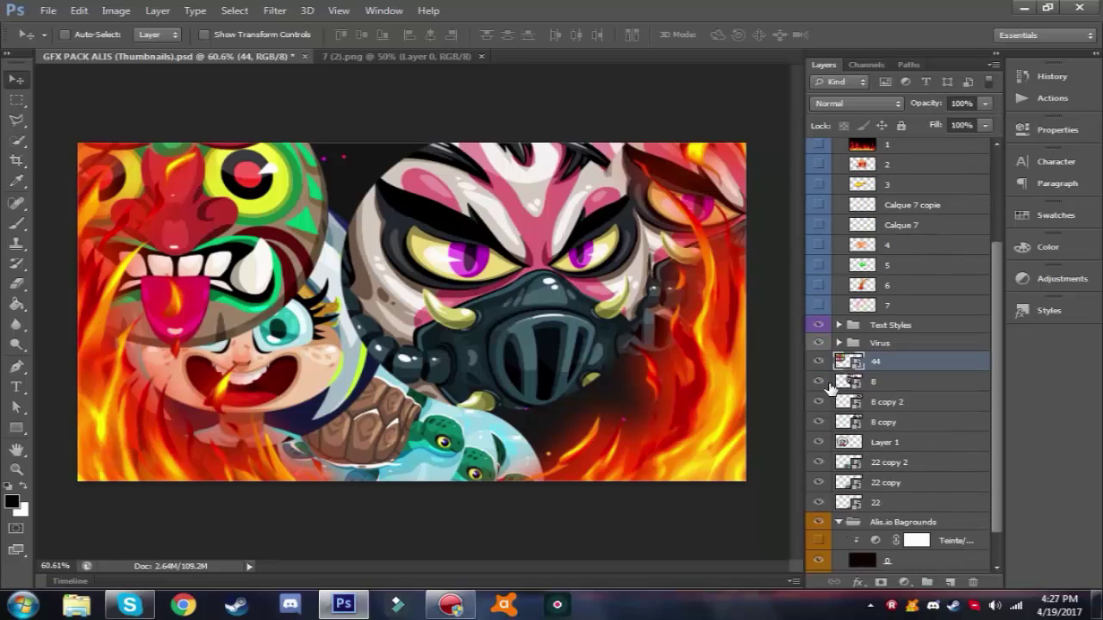
scroll(827, 465, "down", 5)
left_click(840, 486)
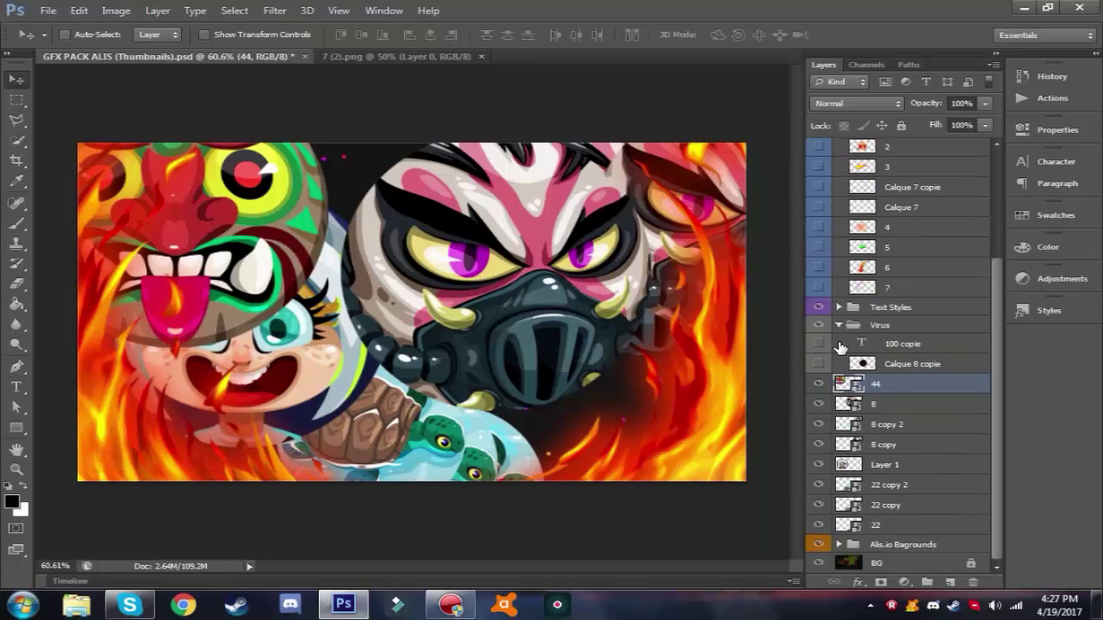
left_click(819, 363)
left_click(880, 341)
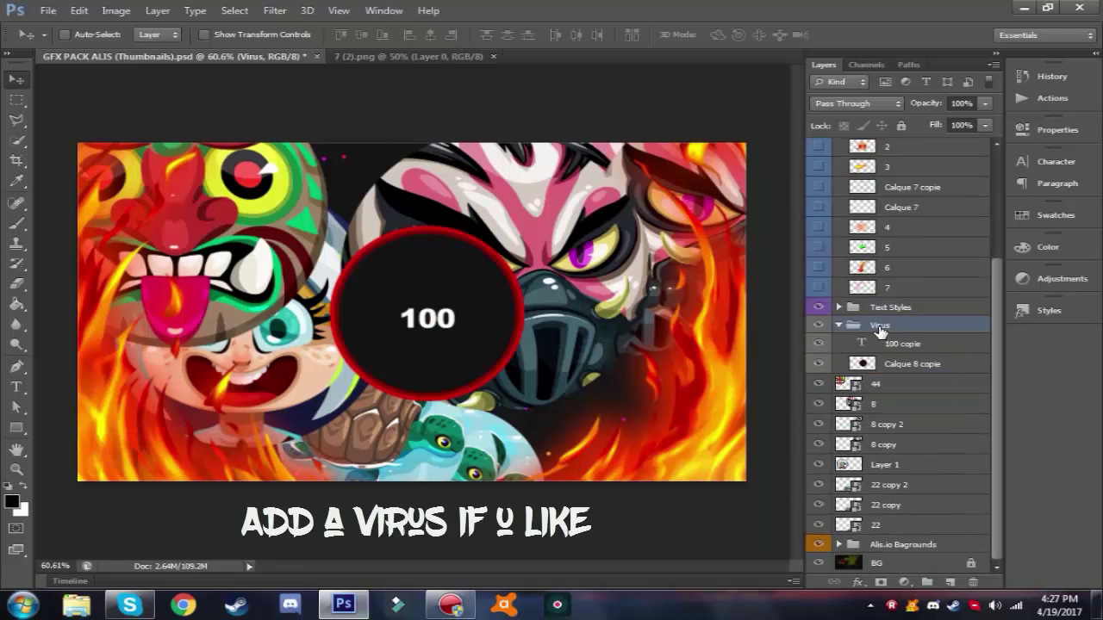
left_click(873, 366)
left_click_drag(881, 299, 892, 316)
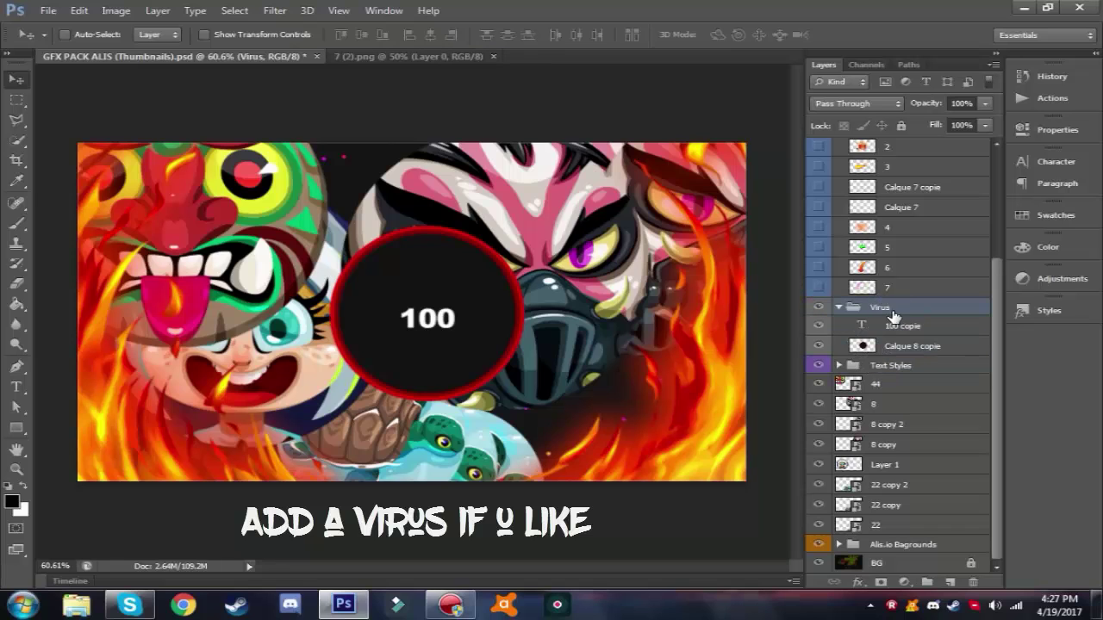
left_click(838, 307)
Shrink the virus circle and move it to the upper gap between skin 44 and the large masked skin
key("ctrl+t")
left_click_drag(522, 399, 412, 317)
left_click_drag(379, 263, 348, 177)
key("Return")
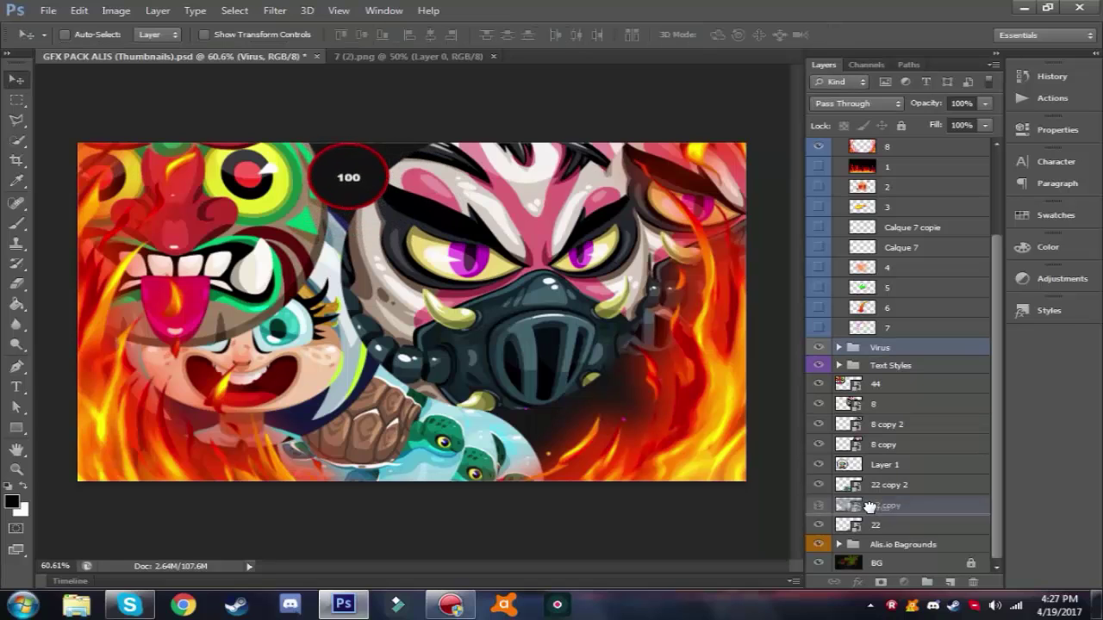
Stack the Virus group beneath all skins, just above Alis.io Bagrounds, and shrink the circle slightly within its gap
left_click_drag(885, 533, 886, 534)
key("ctrl+t")
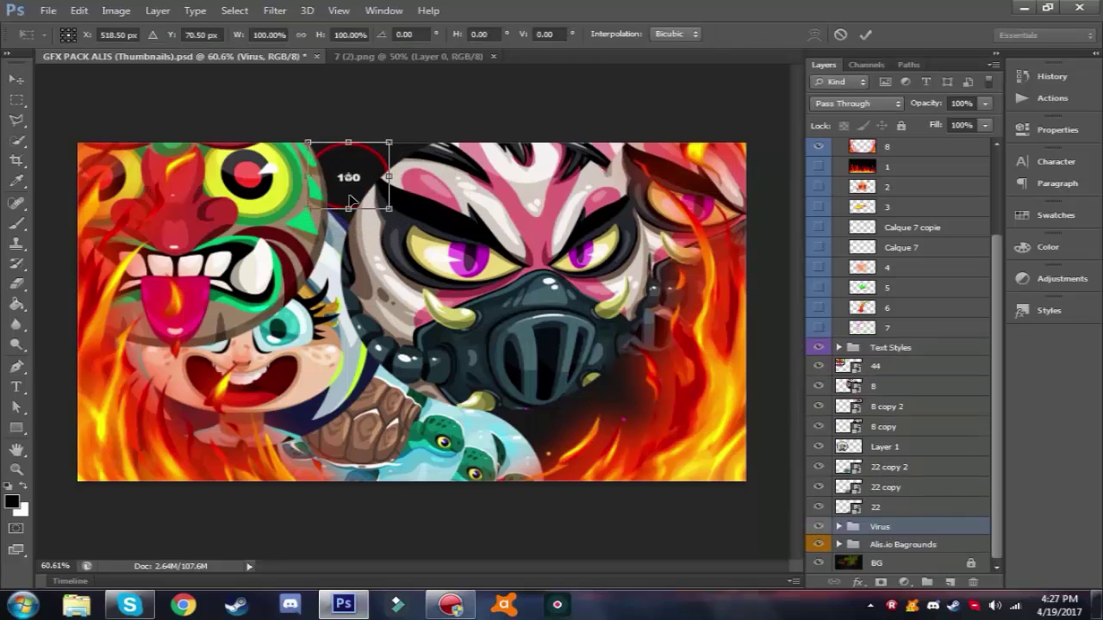
left_click_drag(389, 216, 380, 205)
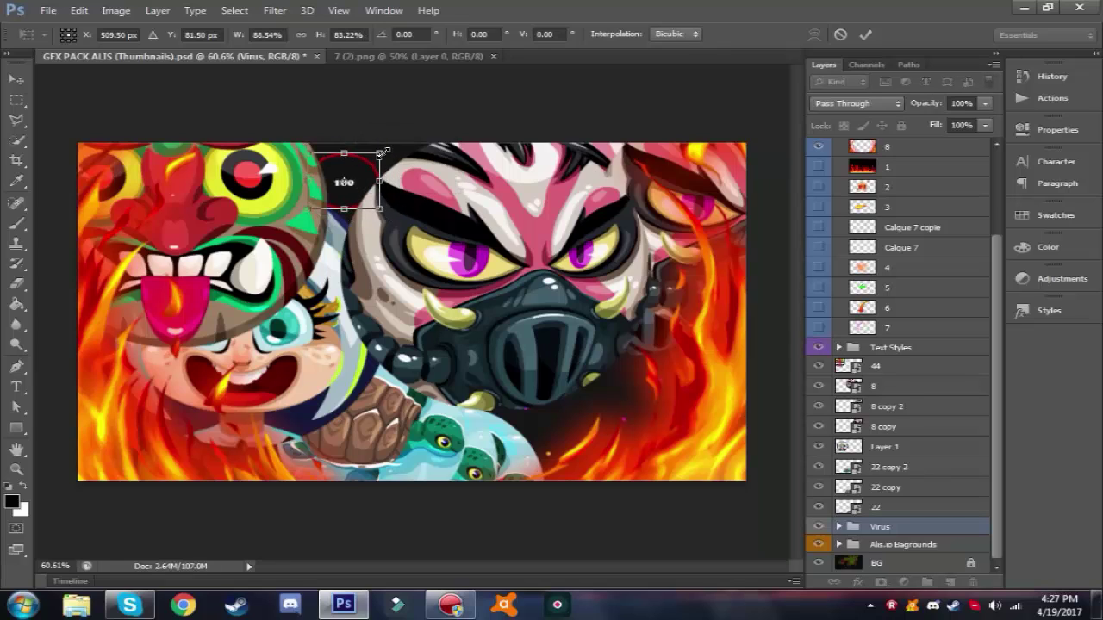
key("Return")
key("ctrl+t")
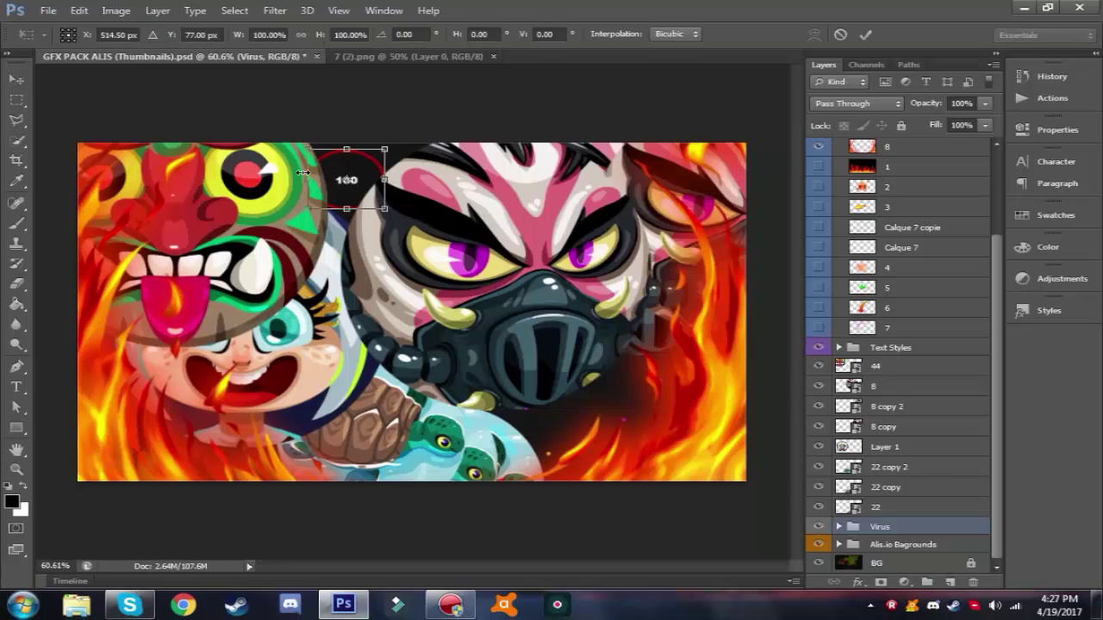
key("Return")
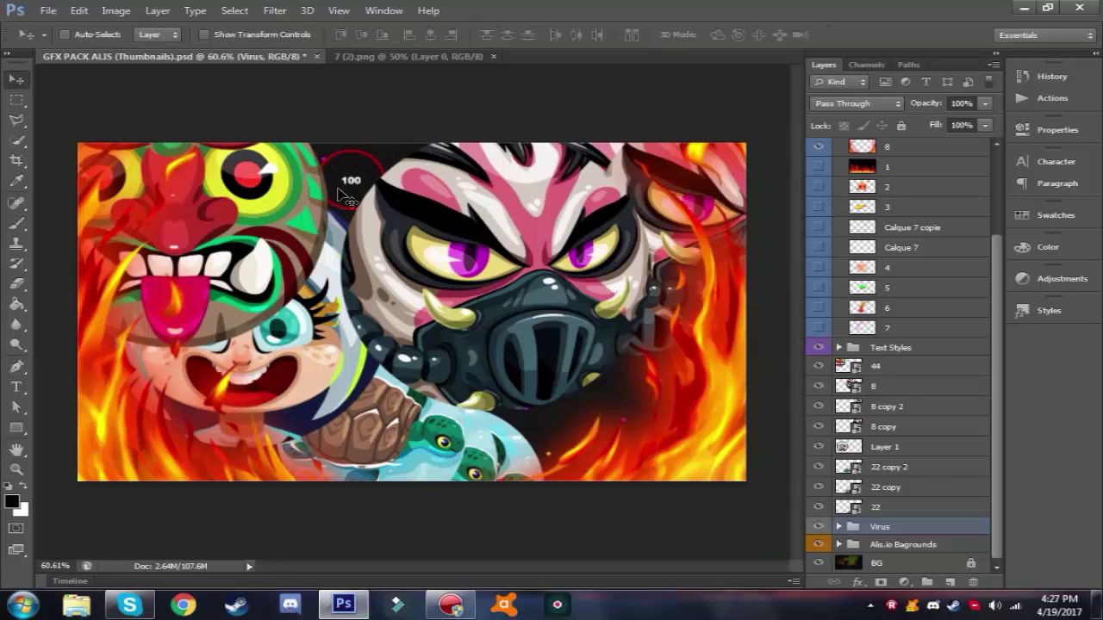
left_click(47, 12)
left_click(66, 262)
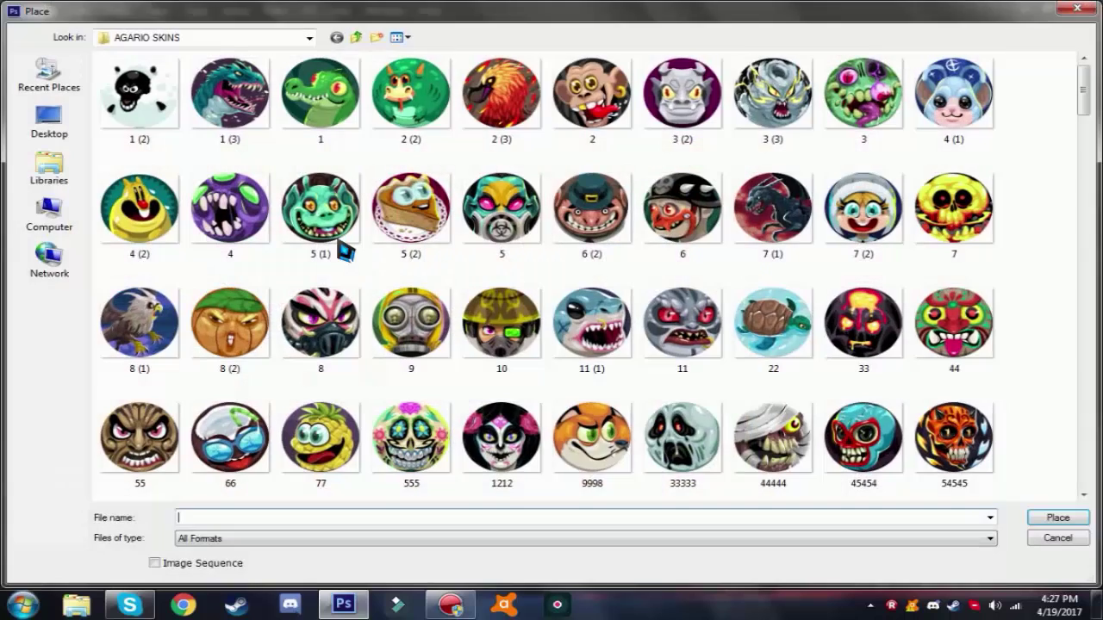
left_click(1063, 538)
Show the green arrow on layer 5 of the Stuff group and move it up over the masked skin's forehead
left_click(818, 287)
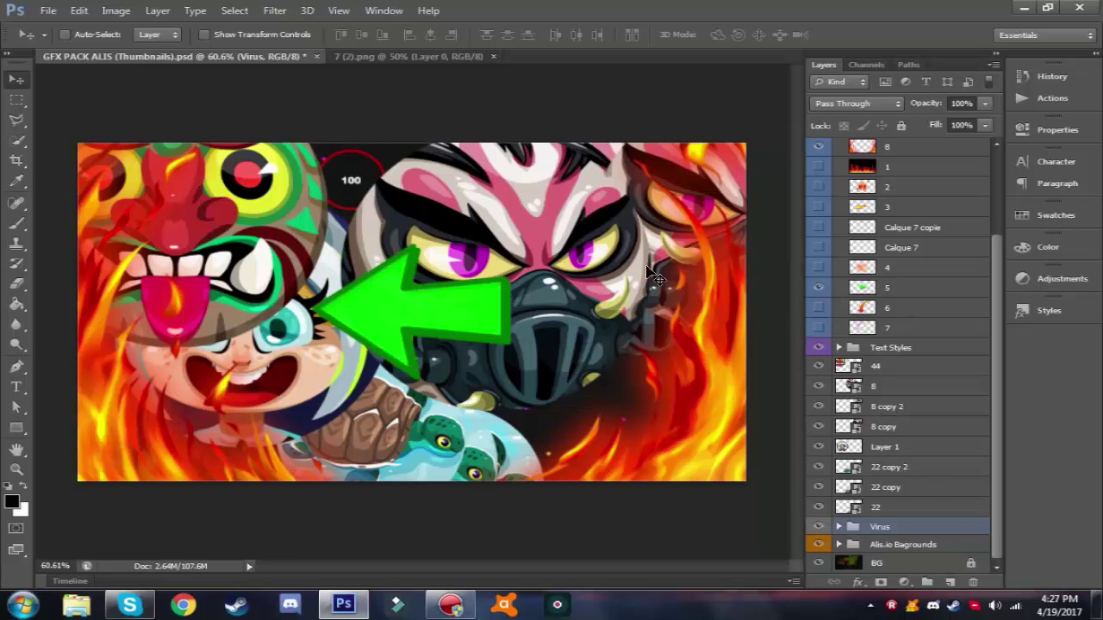
left_click(887, 288)
left_click_drag(413, 313, 480, 205)
Shrink the green arrow and place it beside the virus circle, with its tip pointing at the circle
key("ctrl+t")
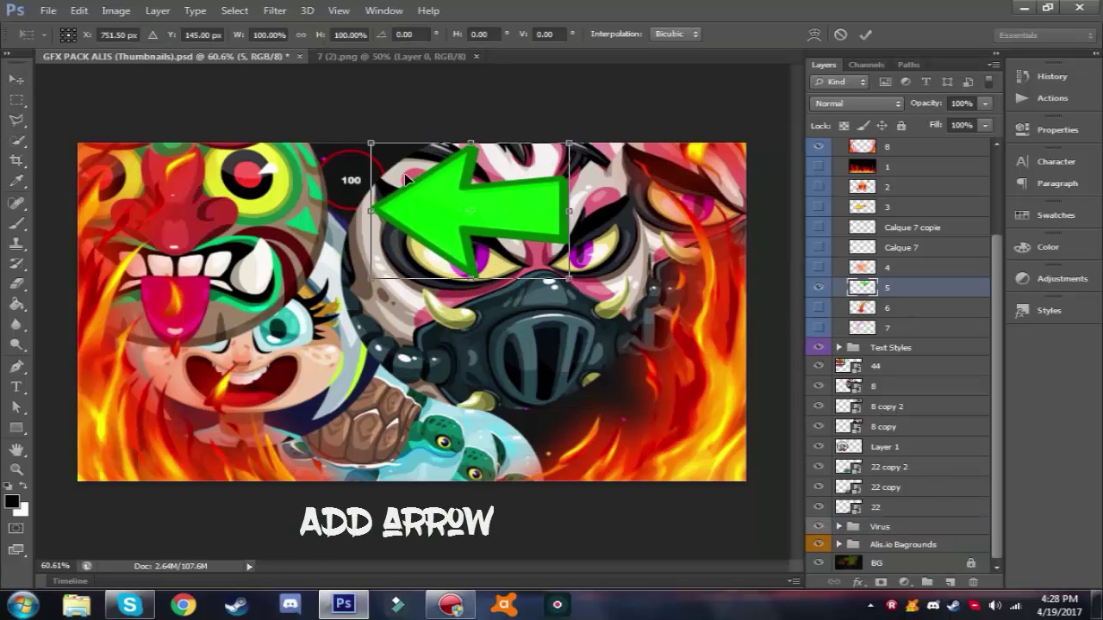
left_click_drag(377, 145, 441, 191)
left_click_drag(493, 250, 437, 202)
left_click_drag(535, 148, 539, 143)
key("Return")
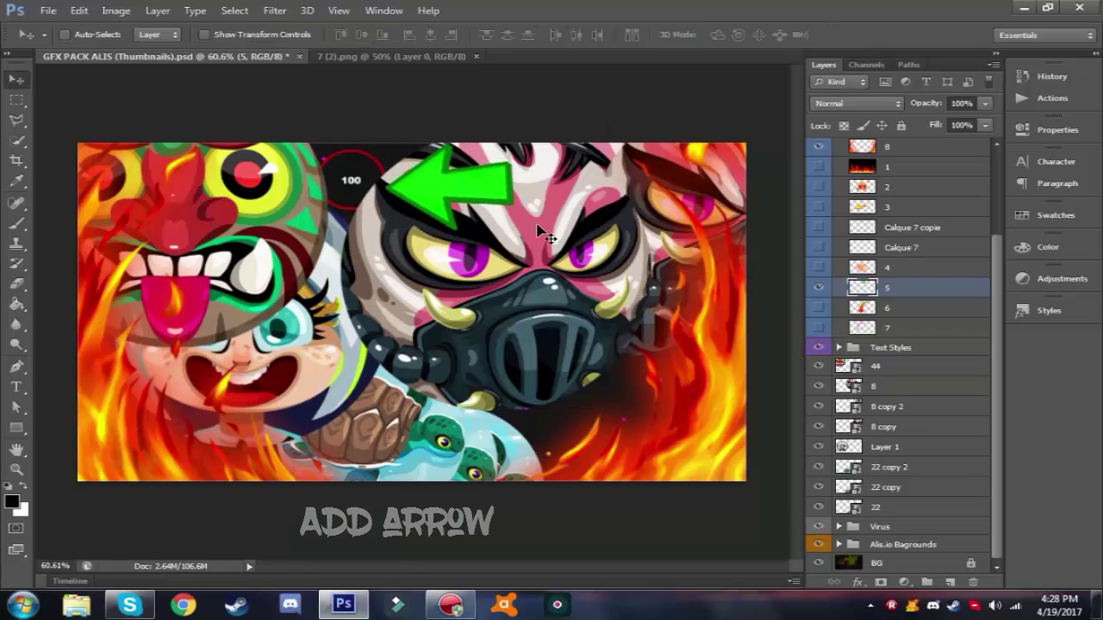
left_click_drag(453, 184, 434, 186)
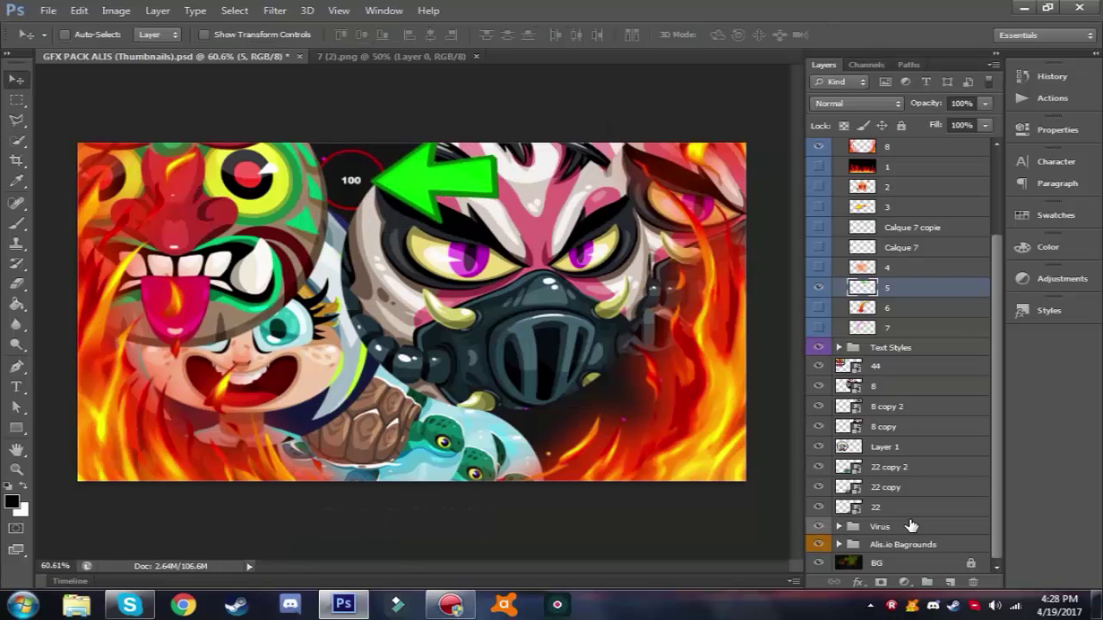
Nudge skin 44 slightly right and shift the green arrow about 0.375 in to the right
left_click(885, 376)
left_click_drag(257, 249, 268, 249)
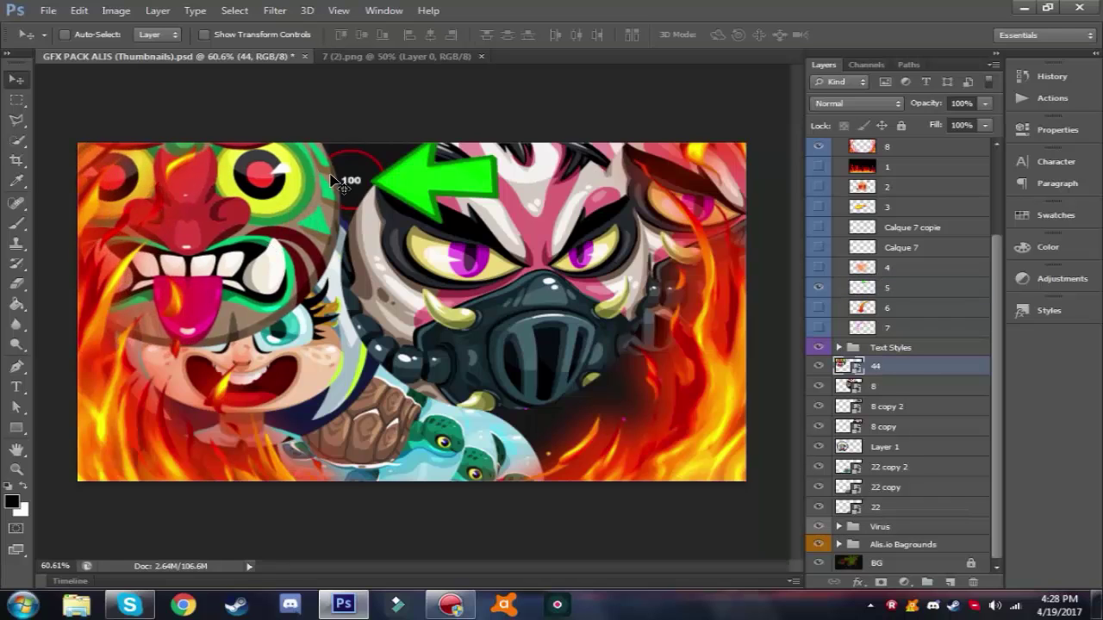
left_click(886, 290)
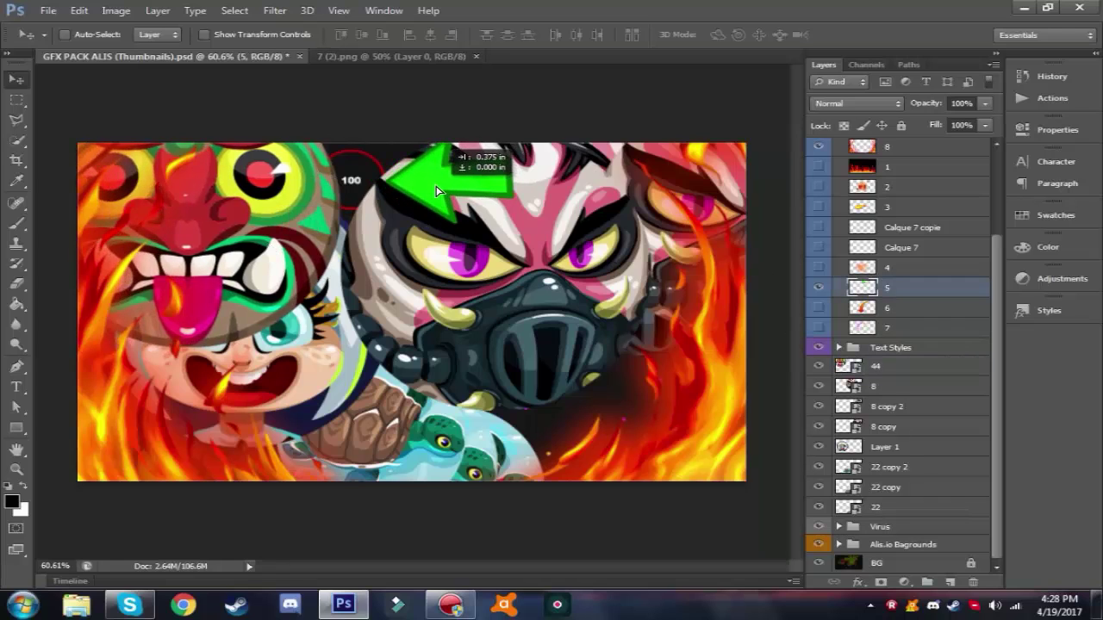
Show the glowing multicoloured ring on layer 7, shrink it and fit it around the virus circle
left_click(818, 307)
left_click(818, 307)
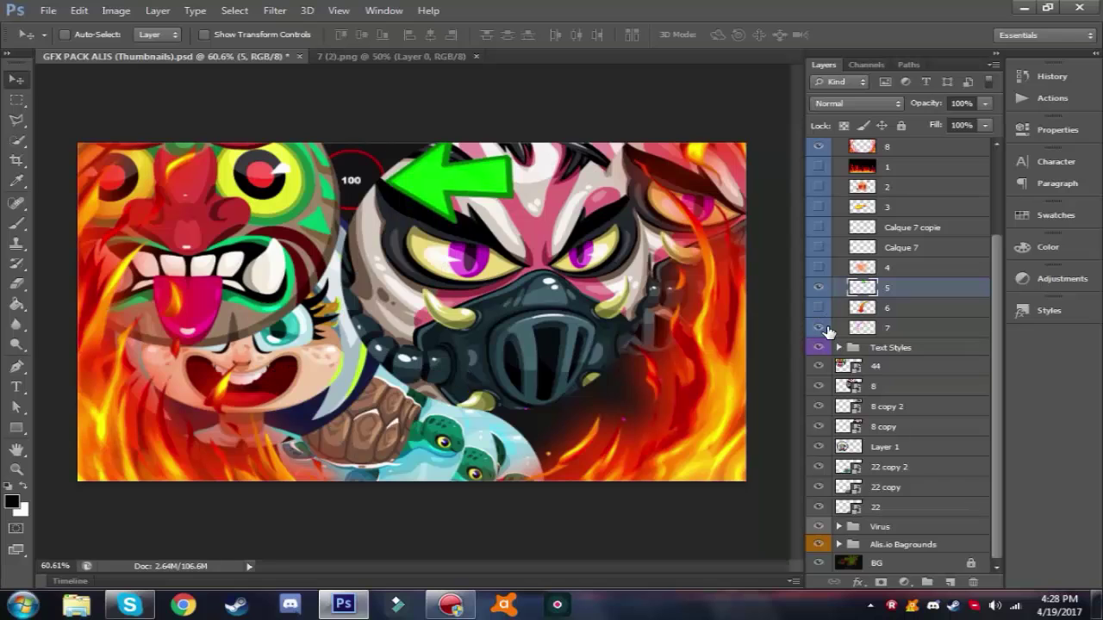
left_click(818, 327)
left_click(896, 328)
key("ctrl+t")
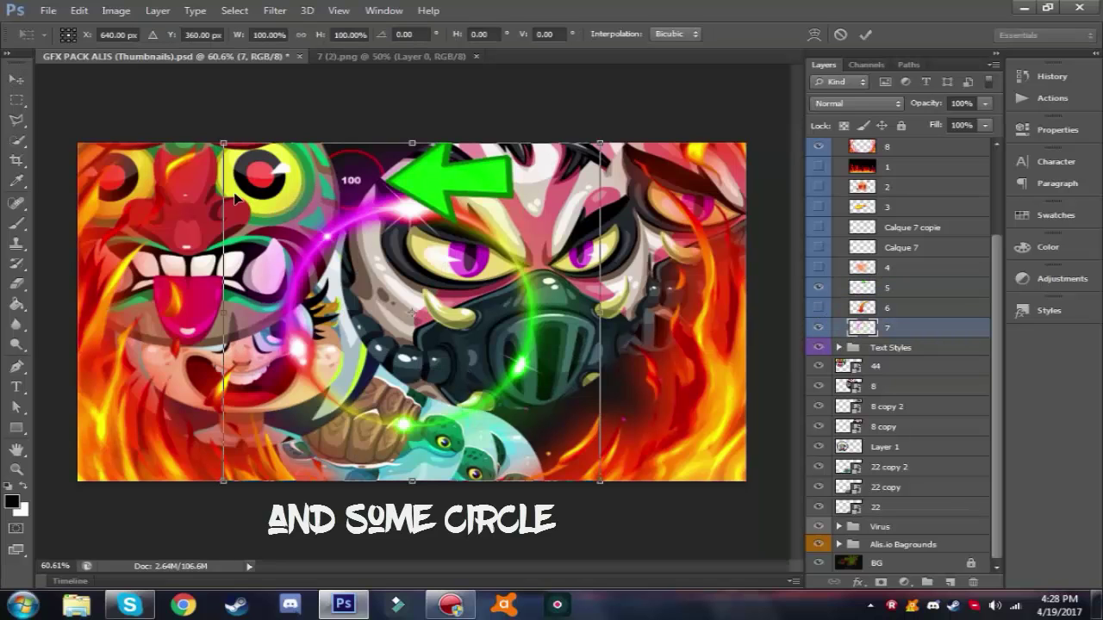
left_click_drag(226, 142, 494, 407)
left_click_drag(586, 432, 392, 182)
key("Return")
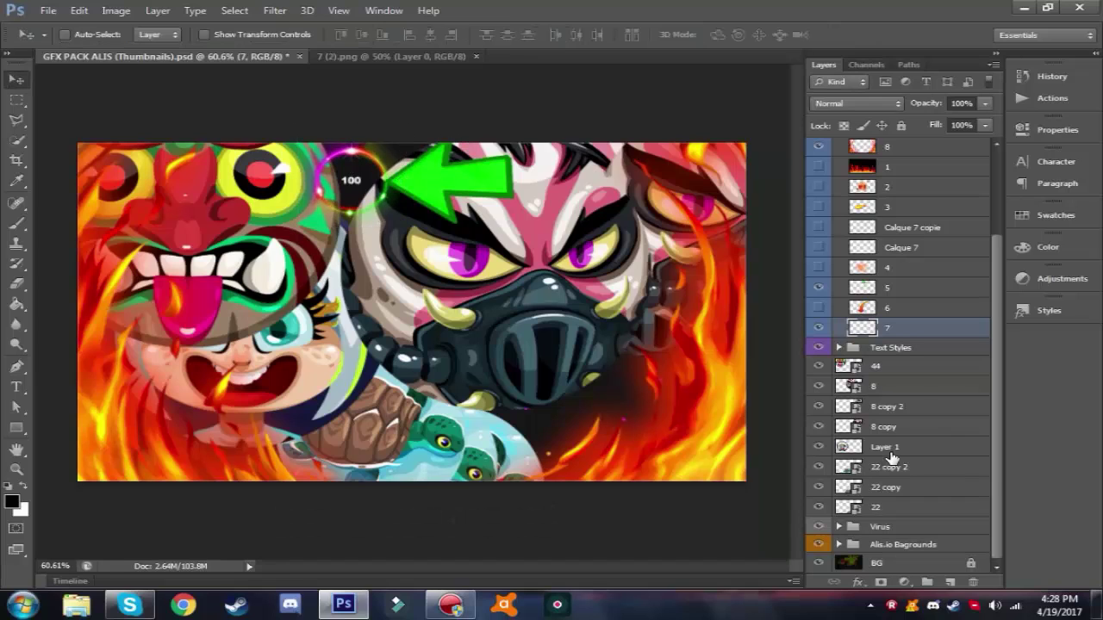
Move the glowing ring layer 7 between the Virus and Alis.io Bagrounds groups, and expand the Text Styles group
left_click_drag(913, 332, 913, 585)
left_click_drag(909, 535, 911, 540)
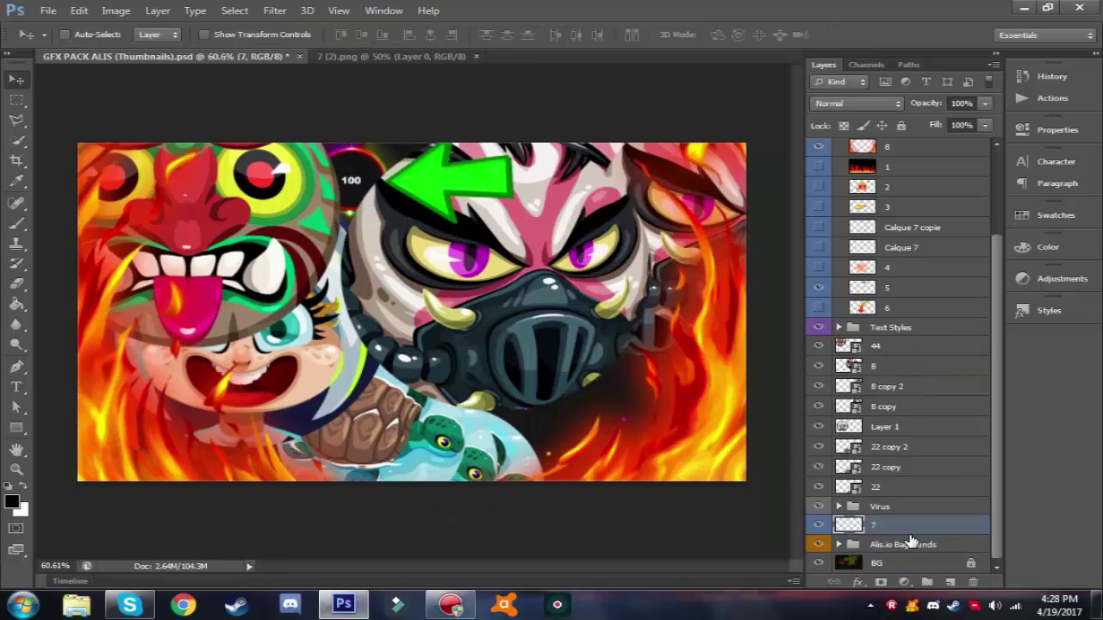
left_click(839, 328)
Show the red arrow on layer 6, rotate it to -60.47°, scale it to 74.44% and place it over the two stacked skins
left_click(819, 307)
left_click(870, 309)
left_click_drag(399, 306, 168, 267)
key("ctrl+t")
left_click_drag(241, 99, 65, 117)
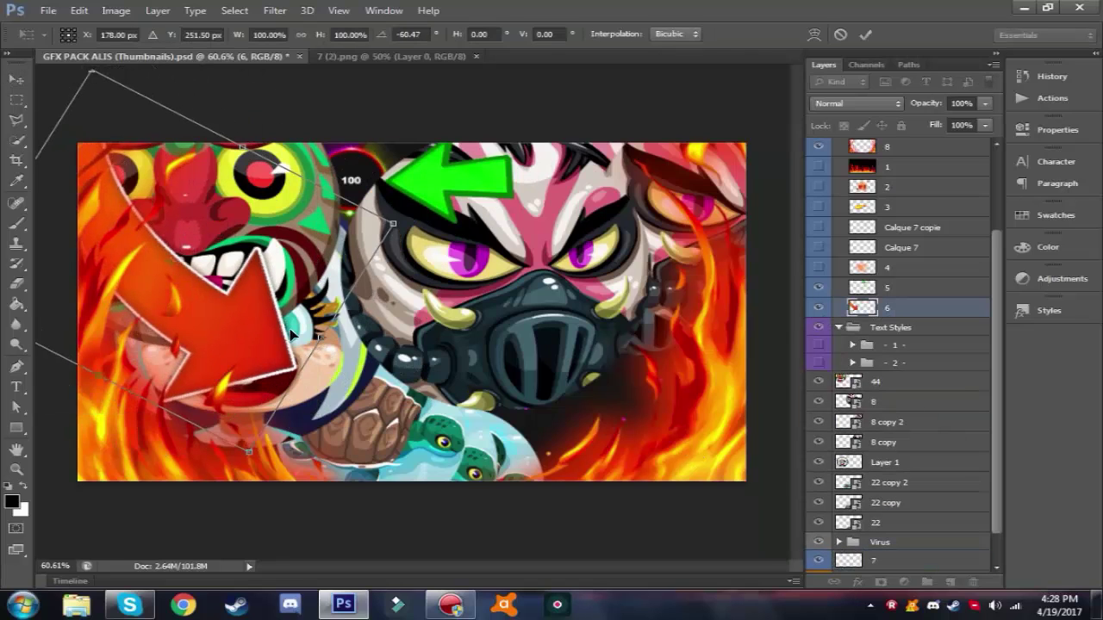
left_click_drag(240, 457, 203, 358)
left_click_drag(202, 274, 205, 306)
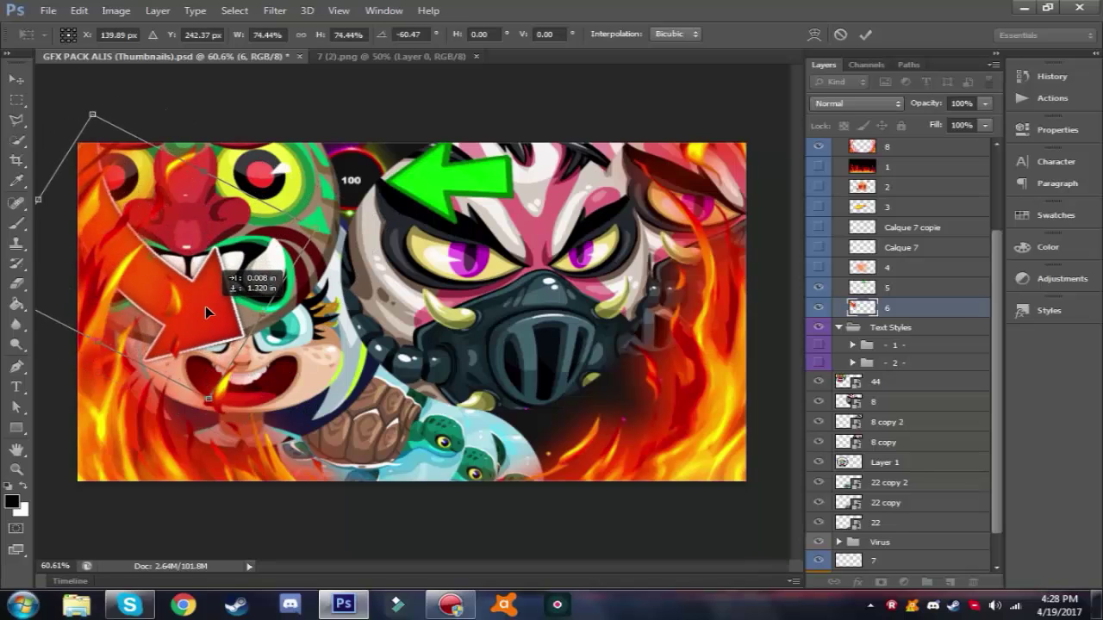
key("Return")
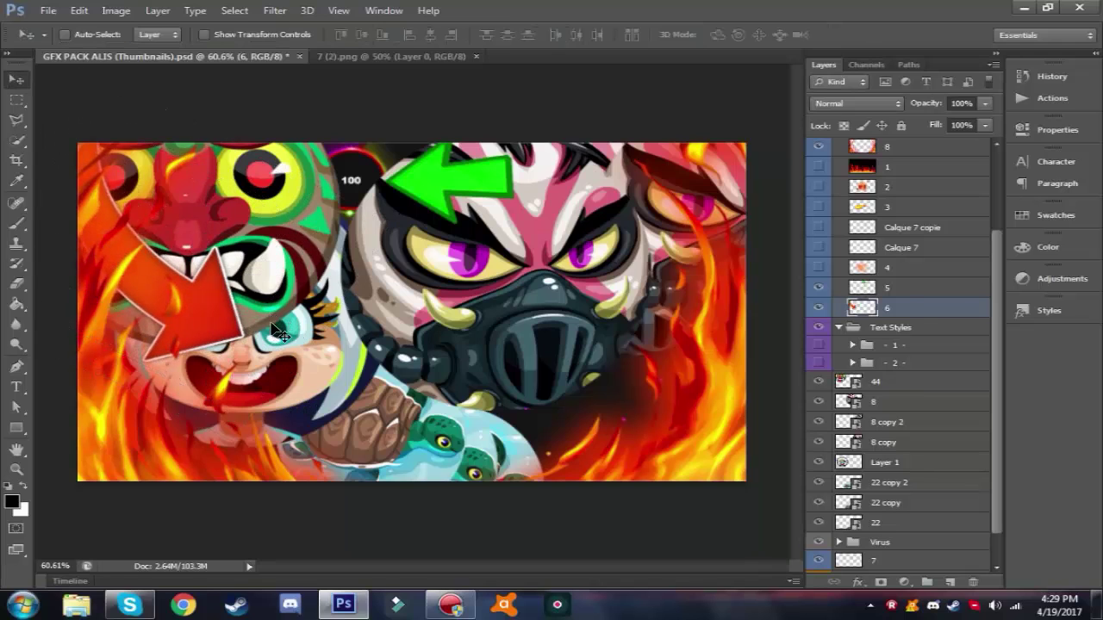
Duplicate the red arrow, move the copy up toward the virus circle and rotate it until it points right
key("ctrl+j")
left_click_drag(171, 268, 299, 206)
left_click(79, 11)
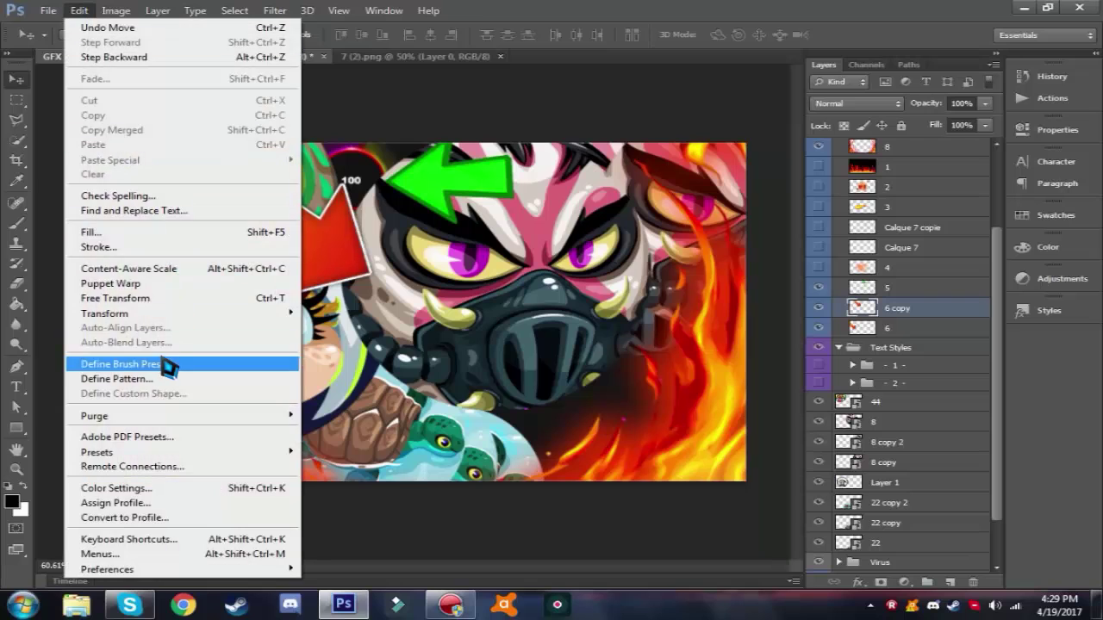
mouse_move(172, 313)
left_click(345, 441)
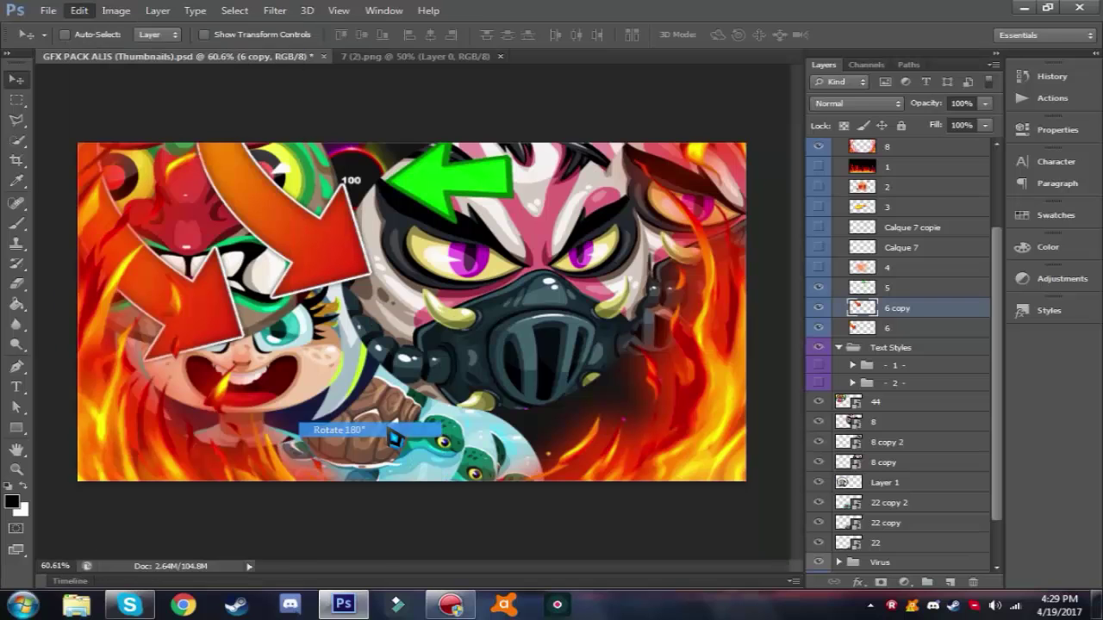
key("ctrl+t")
left_click_drag(121, 76, 350, 179)
key("Return")
key("Return")
Rotate the red arrow copy 90° clockwise, shift it down-left and flip it horizontally
left_click(79, 10)
mouse_move(129, 312)
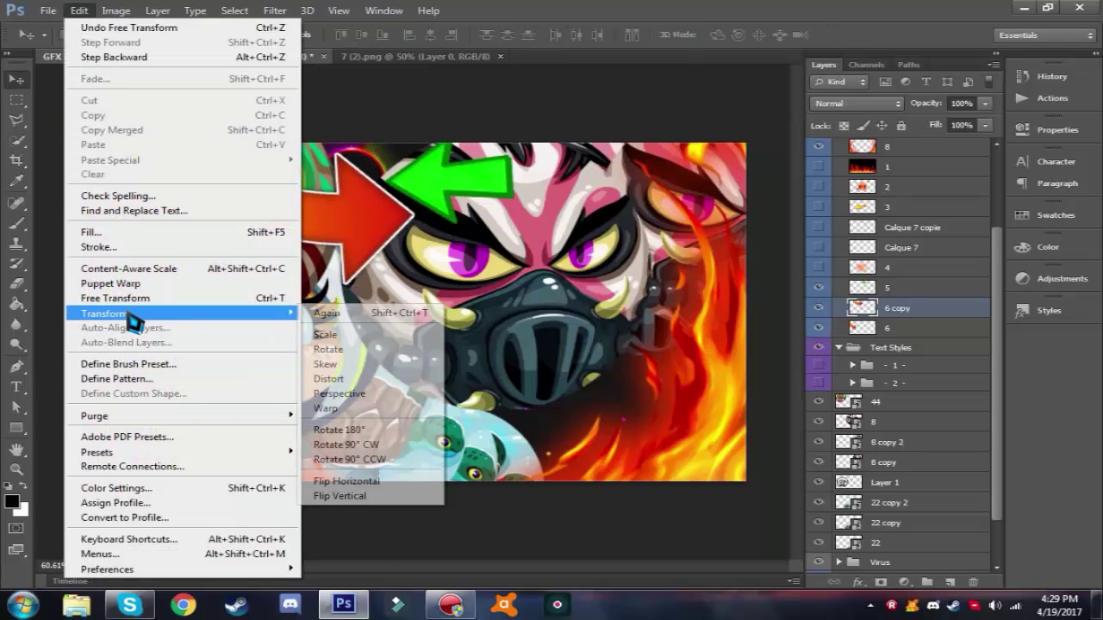
left_click(374, 449)
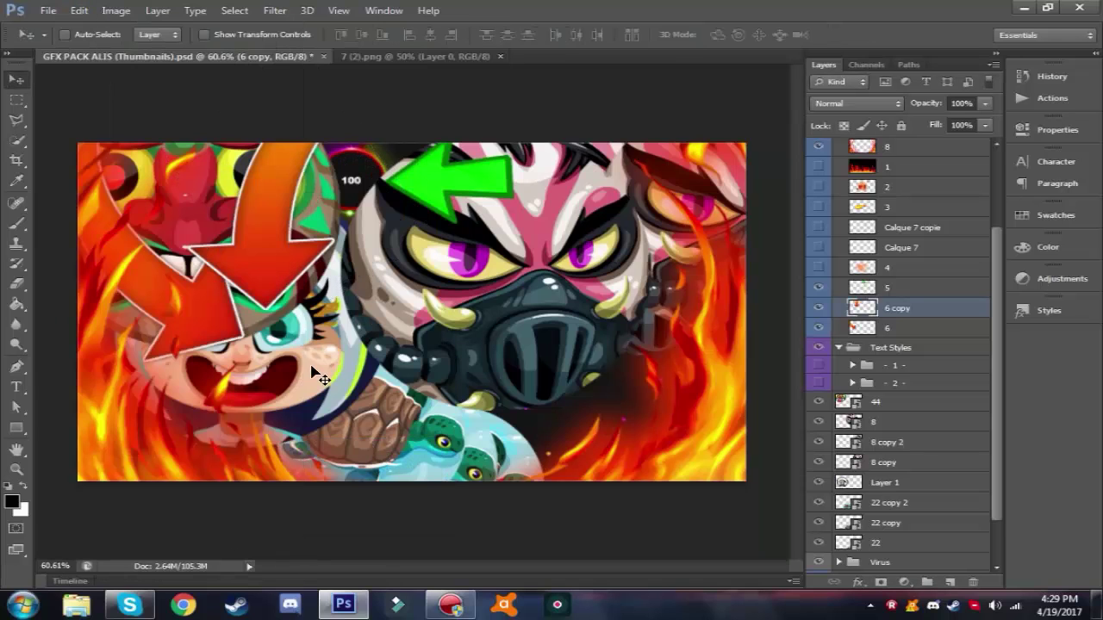
left_click_drag(263, 199, 210, 273)
mouse_move(136, 314)
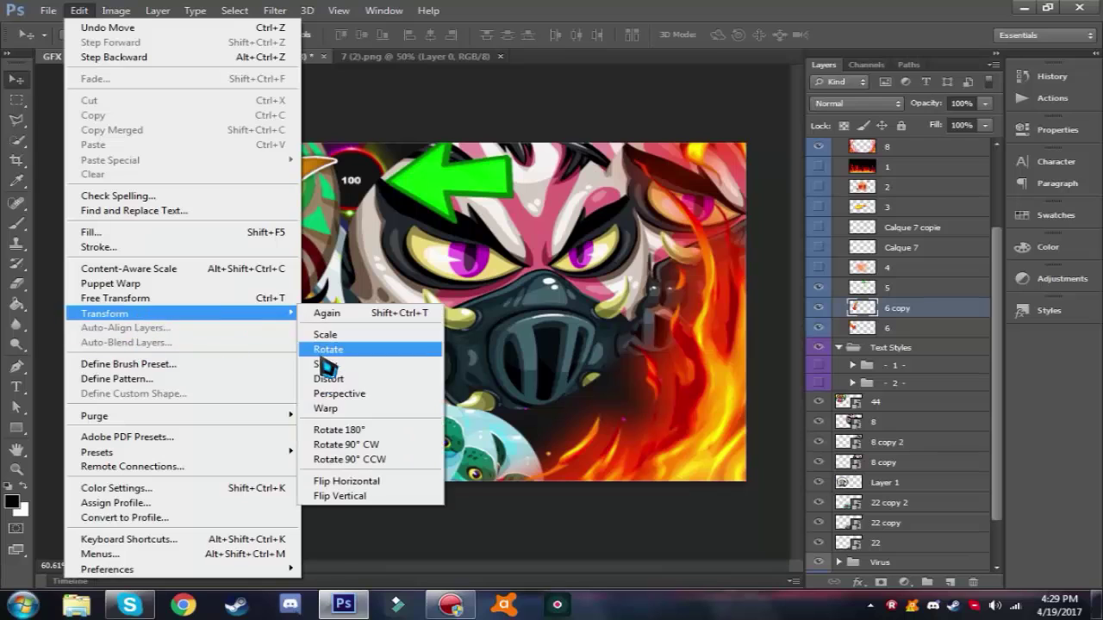
left_click(359, 481)
Place the red arrow copy just below the virus circle and rotate it slightly so it points down-right
left_click_drag(267, 271, 299, 197)
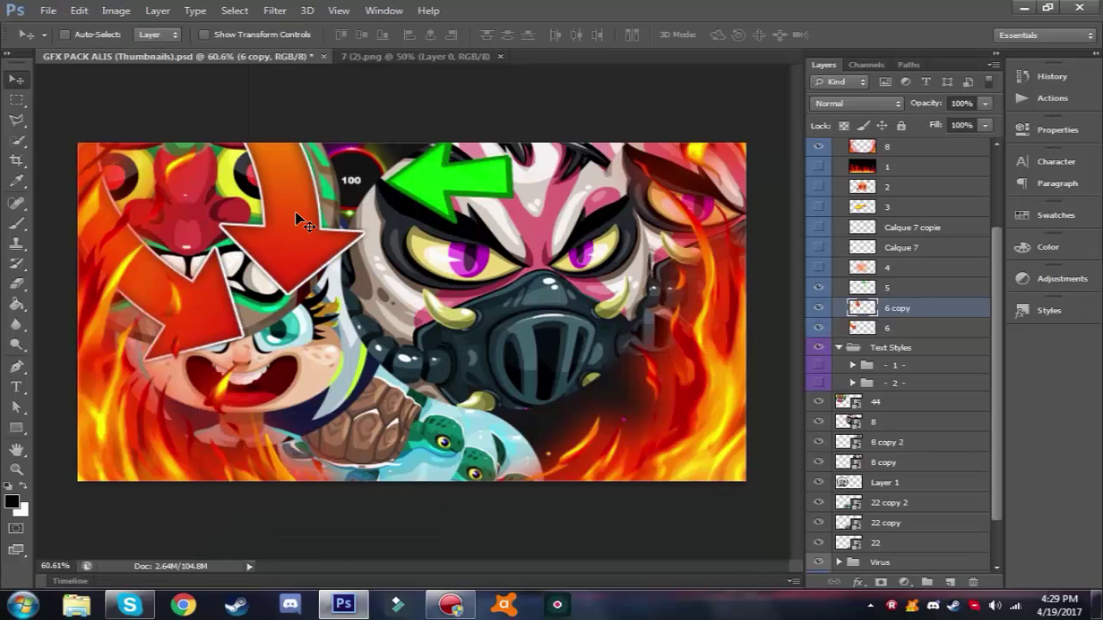
key("ctrl+t")
left_click_drag(448, 129, 428, 110)
left_click_drag(307, 193, 336, 175)
key("Return")
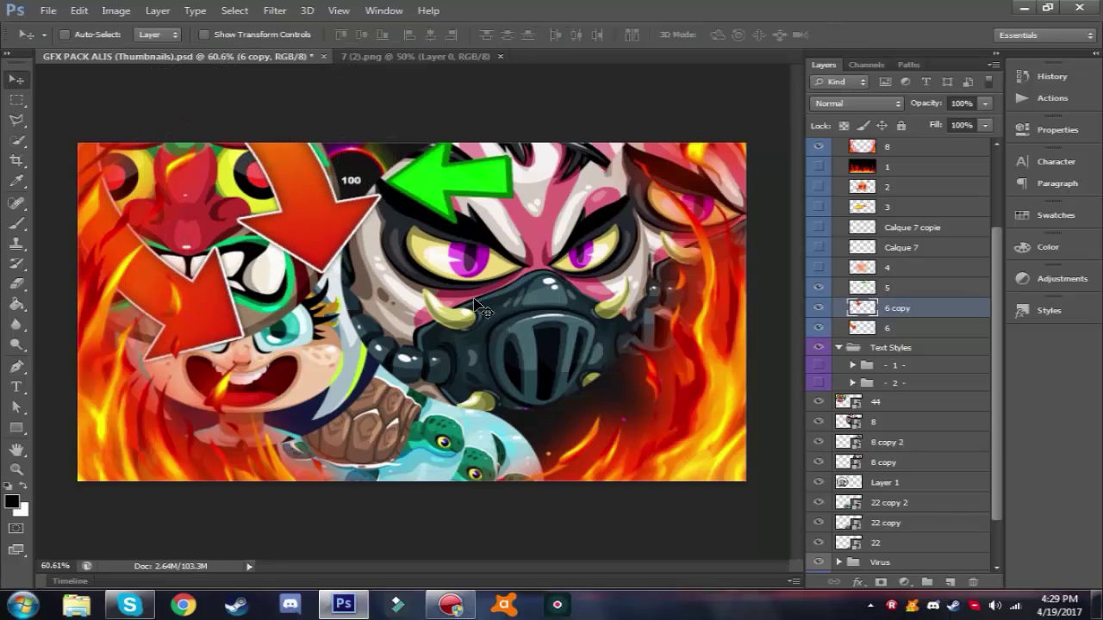
Nudge both red arrows, the original on layer 6 and its copy, slightly down and to the left
left_click(886, 329)
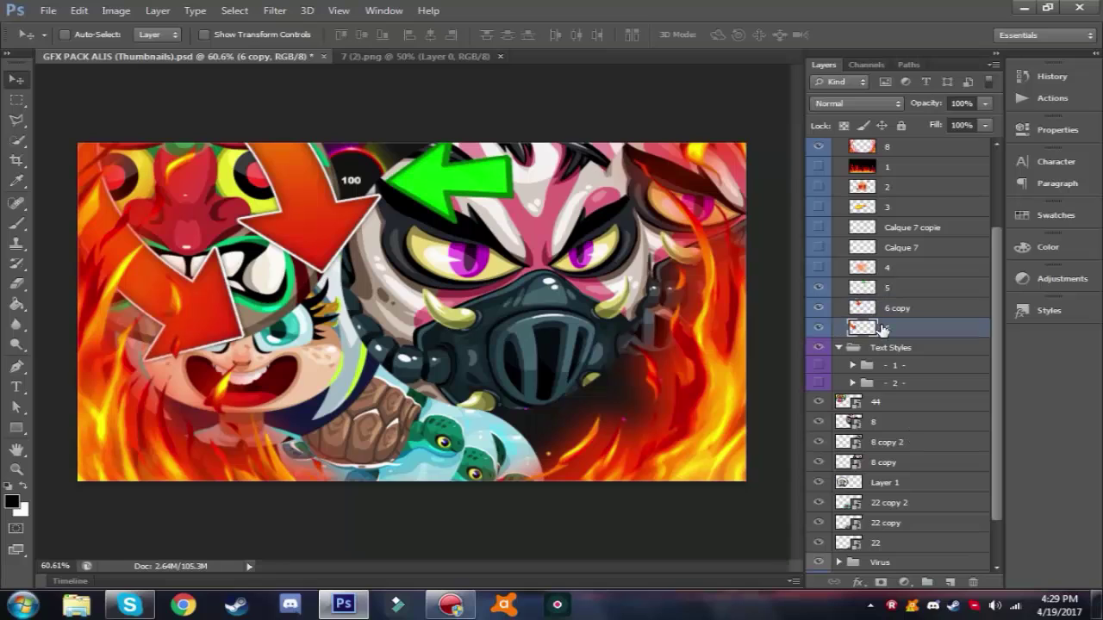
left_click_drag(173, 282, 156, 292)
left_click(894, 307)
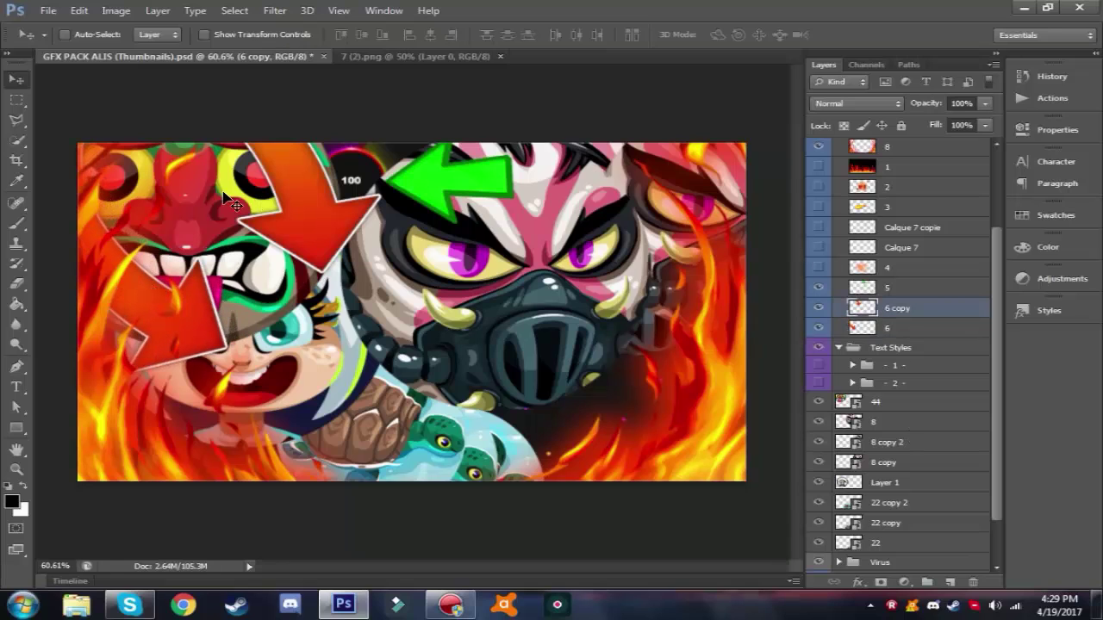
mouse_move(301, 197)
left_mouse_down()
mouse_move(256, 207)
mouse_move(301, 219)
mouse_move(294, 215)
left_mouse_up()
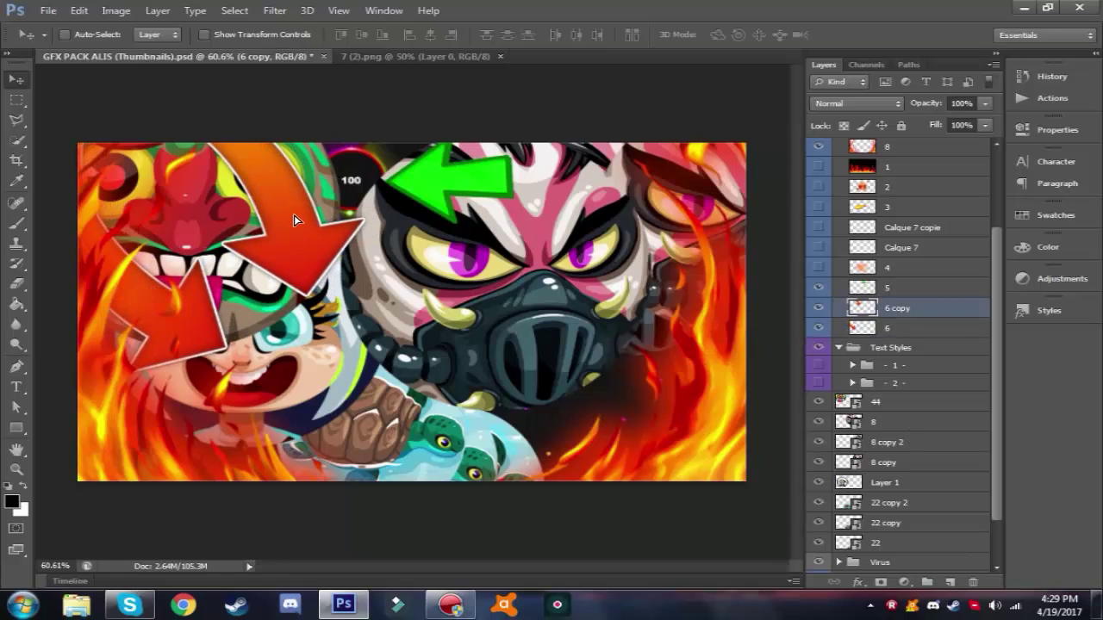
Preview layers 1, 2, Calque 7 and Calque 7 copie of the Stuff group, leaving them hidden, and collapse the group
left_click_drag(987, 104, 1002, 168)
left_click(826, 284)
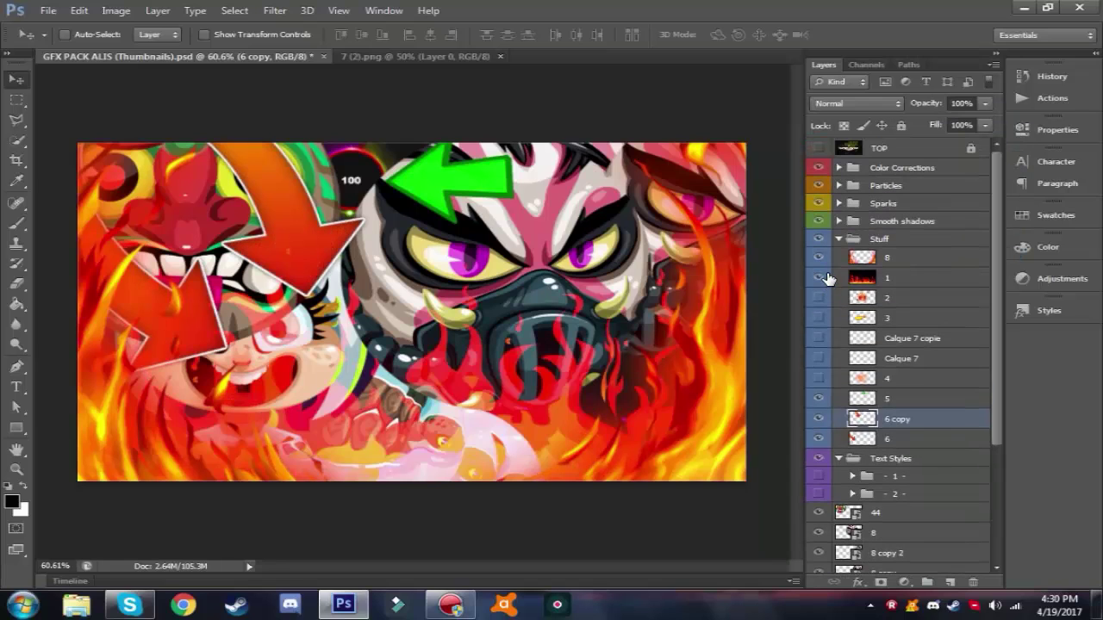
left_click(825, 280)
left_click(820, 299)
left_click(821, 300)
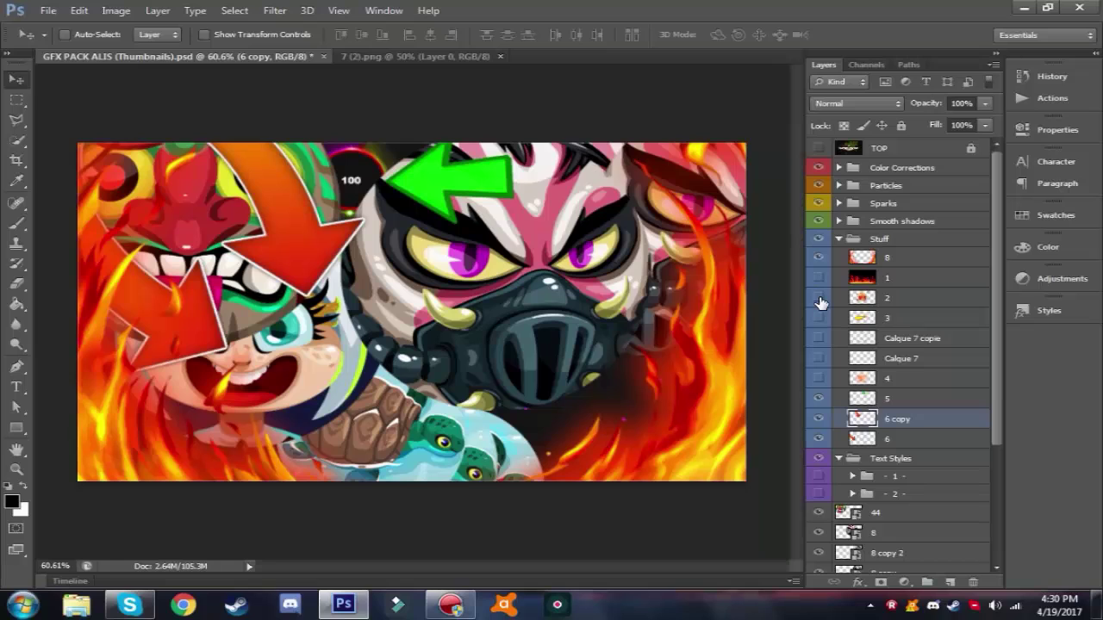
left_click(819, 360)
left_click(819, 357)
left_click(820, 339)
left_click(822, 340)
left_click(838, 241)
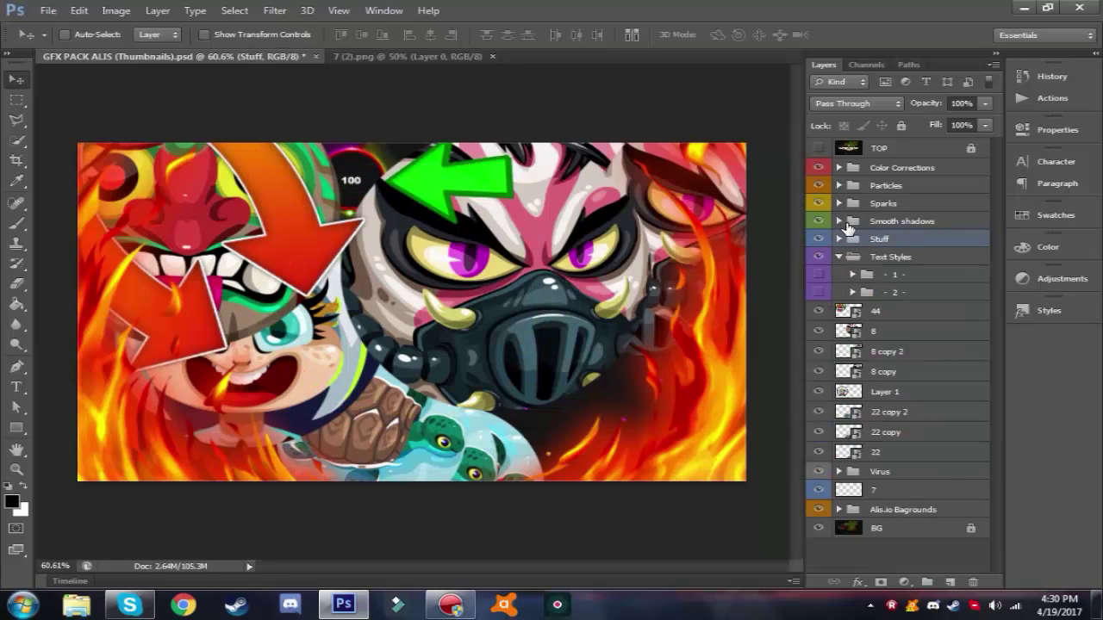
Show text style group 1 and hide all of its text layers except the yellow layer 4
left_click(852, 275)
left_click(818, 275)
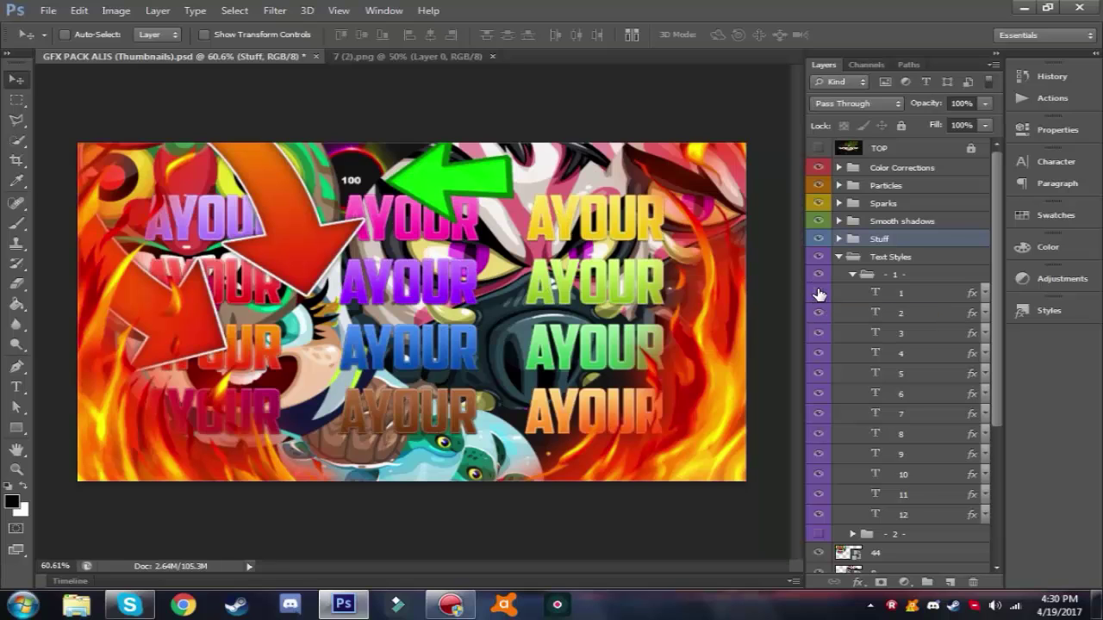
left_click(818, 292)
left_click(819, 277)
left_click(818, 315)
left_click(822, 335)
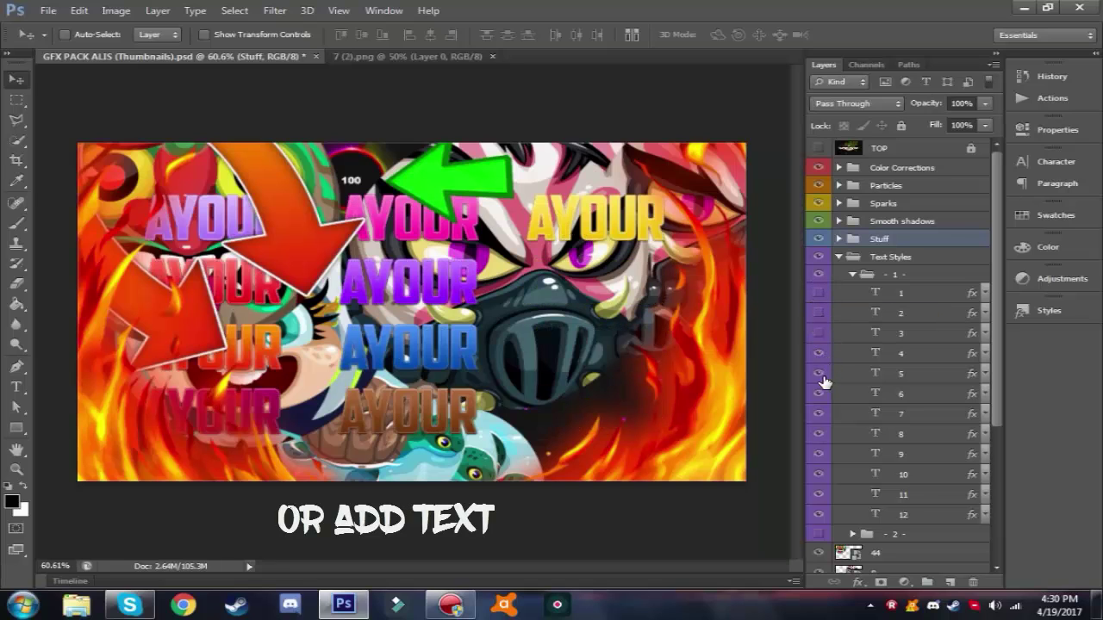
left_click(821, 375)
left_click(819, 394)
left_click(820, 417)
left_click(818, 433)
left_click(818, 454)
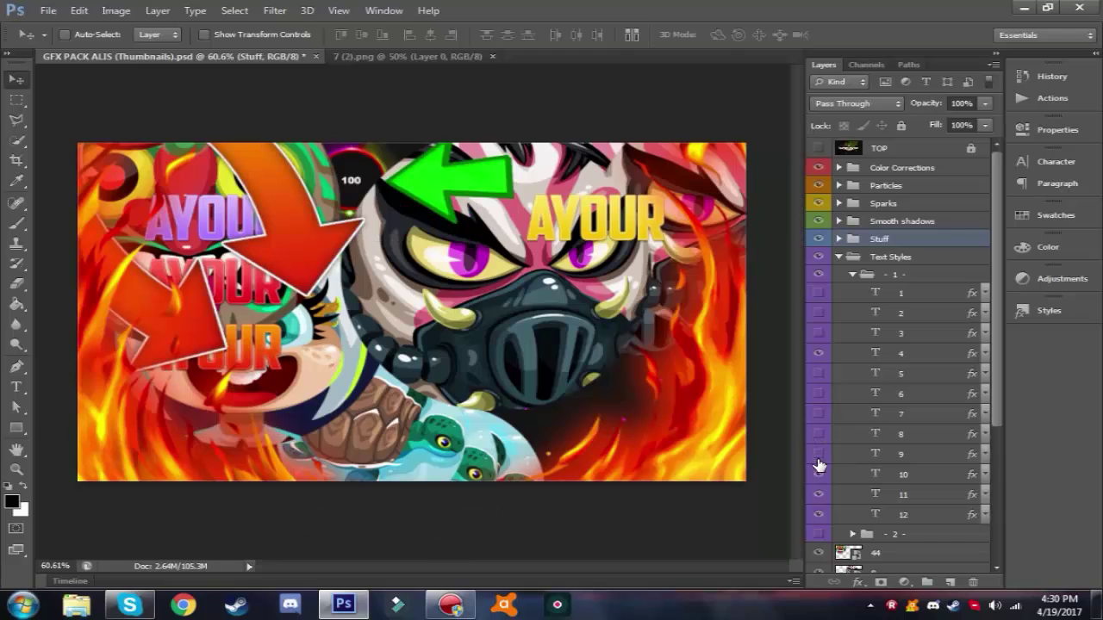
left_click(818, 474)
left_click(819, 494)
left_click(818, 515)
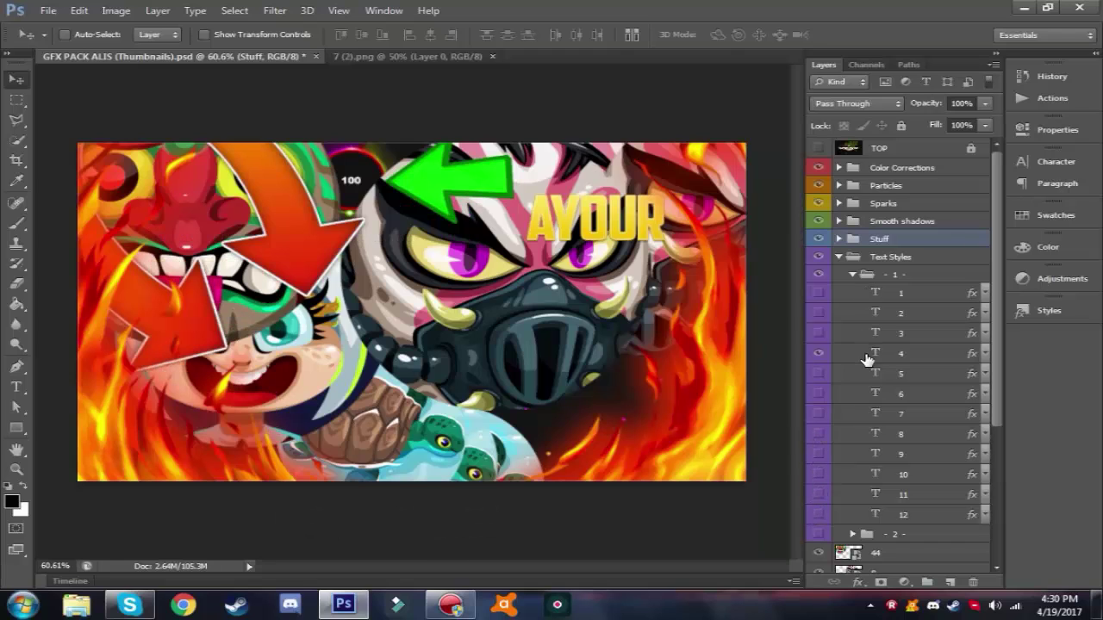
Replace the text of yellow text layer 4 with "DESTROY SERVER"
left_click(867, 358)
left_click(17, 387)
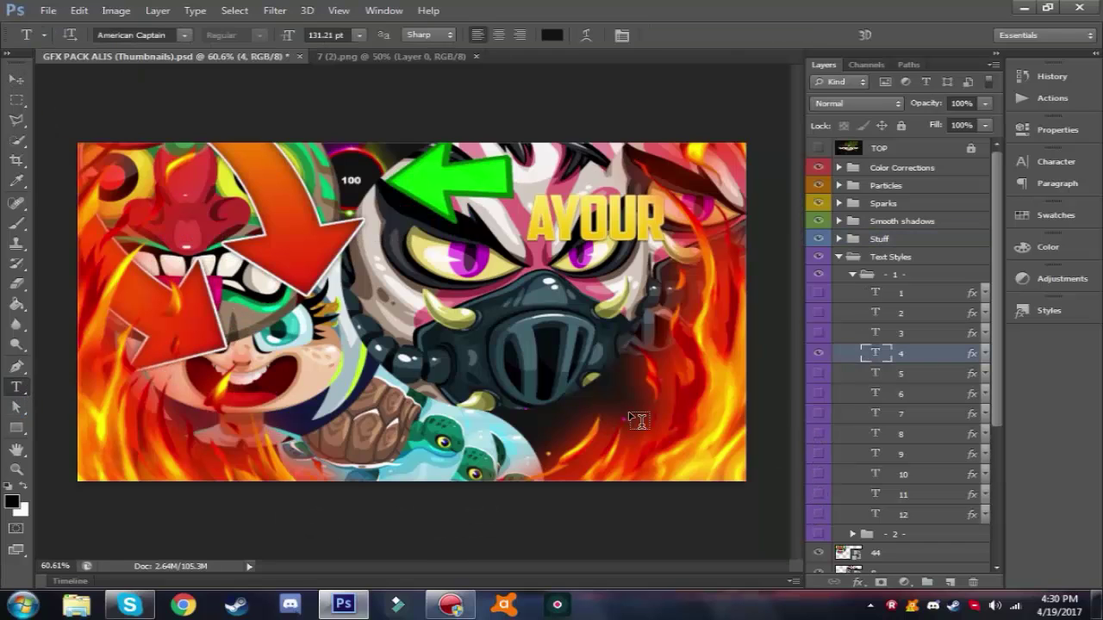
double_click(638, 210)
key("BackSpace")
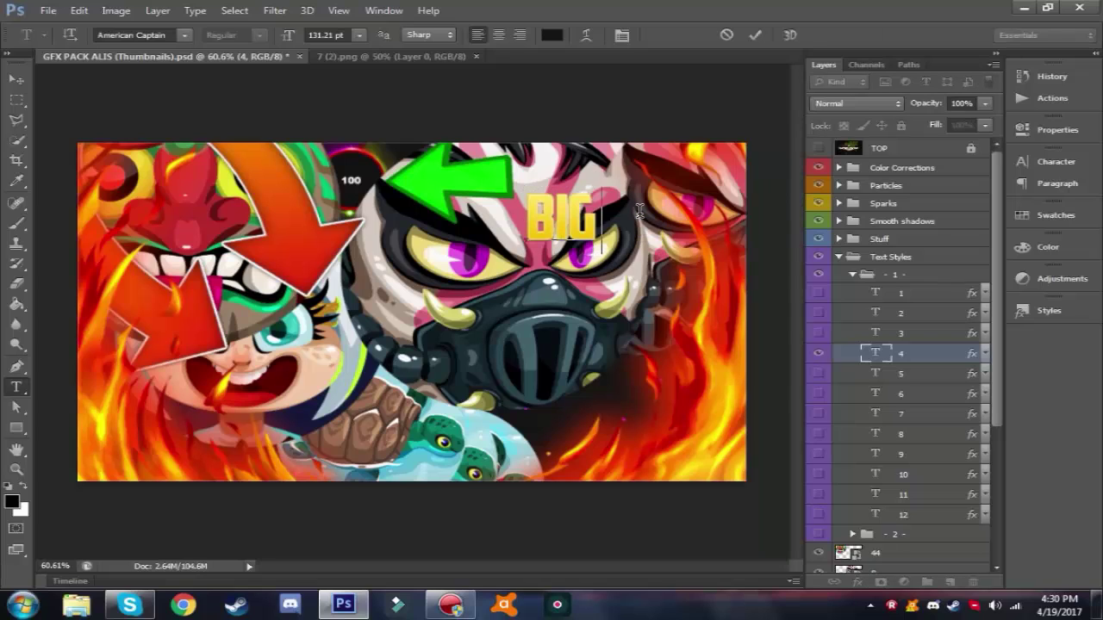
key("BackSpace")
key("BackSpace")
key("BackSpace")
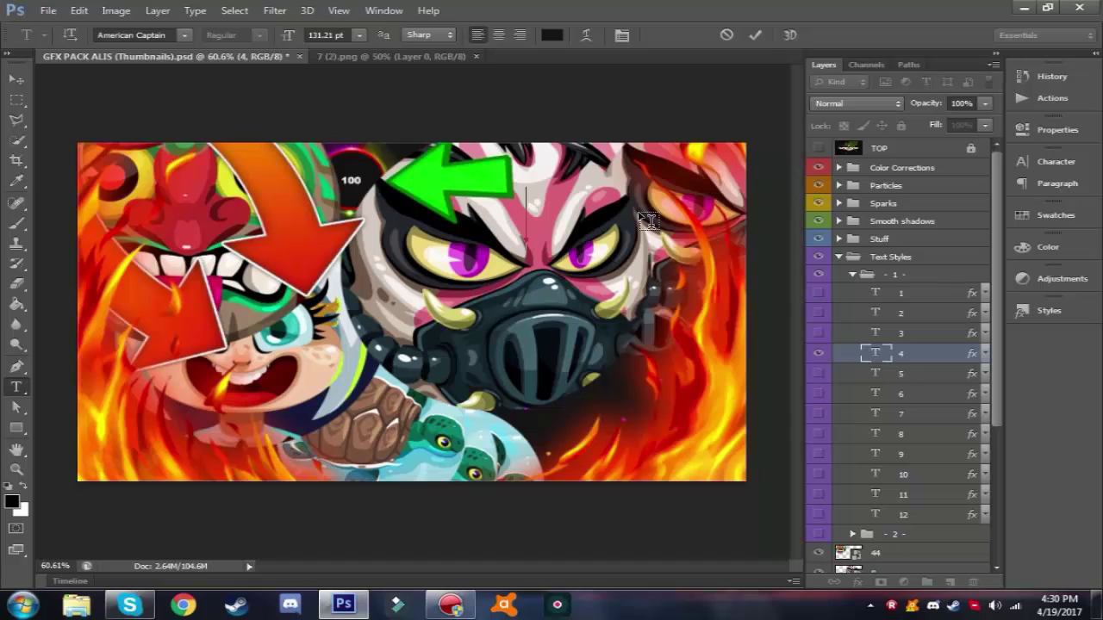
type("DESTROYS")
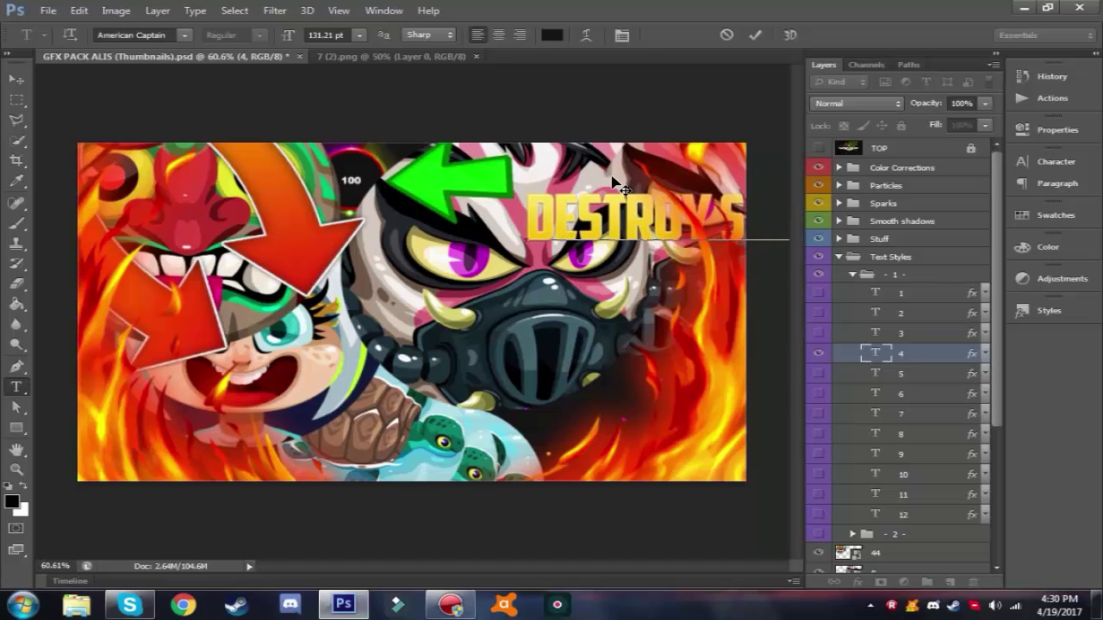
Move the yellow text to the lower middle of the thumbnail and tilt it so it rises to the right
left_click(12, 76)
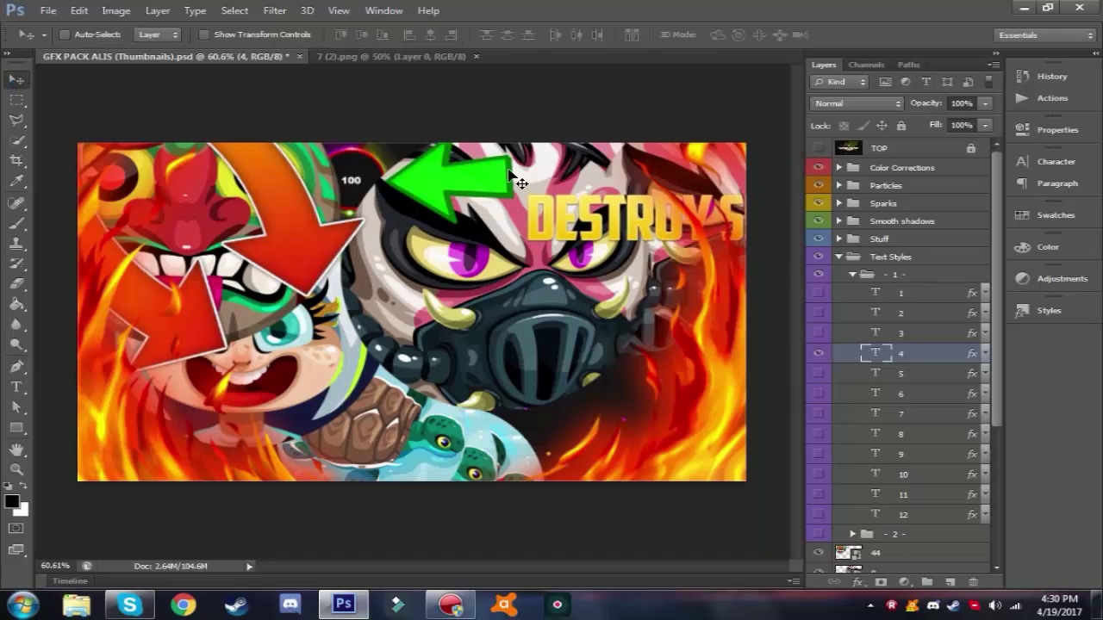
left_click_drag(596, 221, 343, 411)
key("ctrl+t")
left_click_drag(473, 310, 459, 304)
left_click_drag(492, 398, 514, 403)
key("Return")
Hide the yellow "DESTROY SERVER" text layer and collapse the Text Styles group
left_click(866, 274)
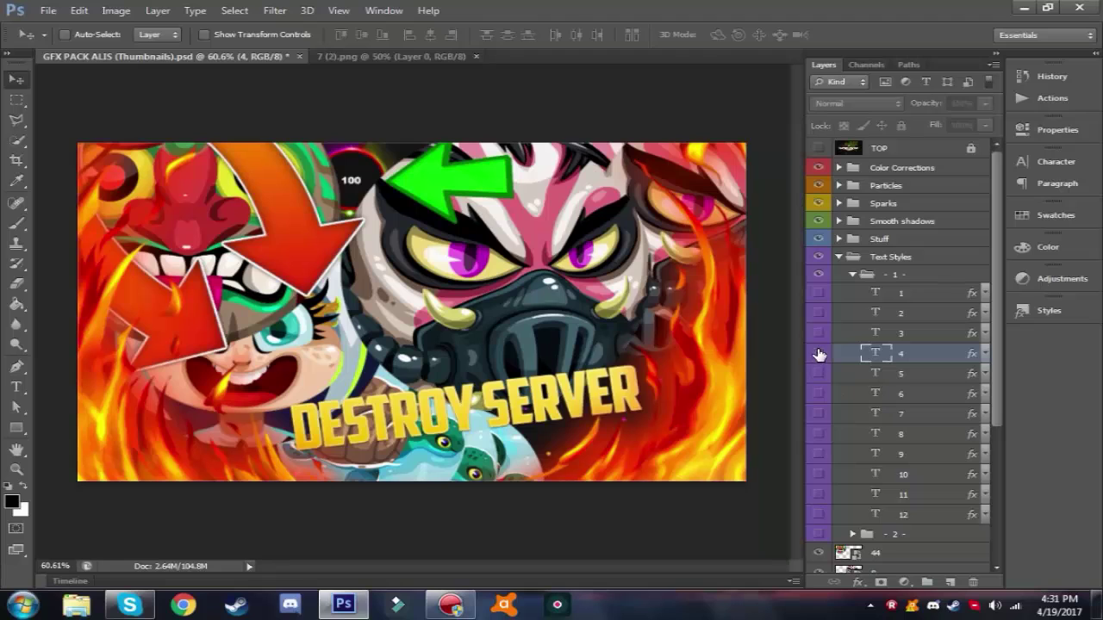
left_click(817, 352)
left_click(852, 274)
left_click(844, 258)
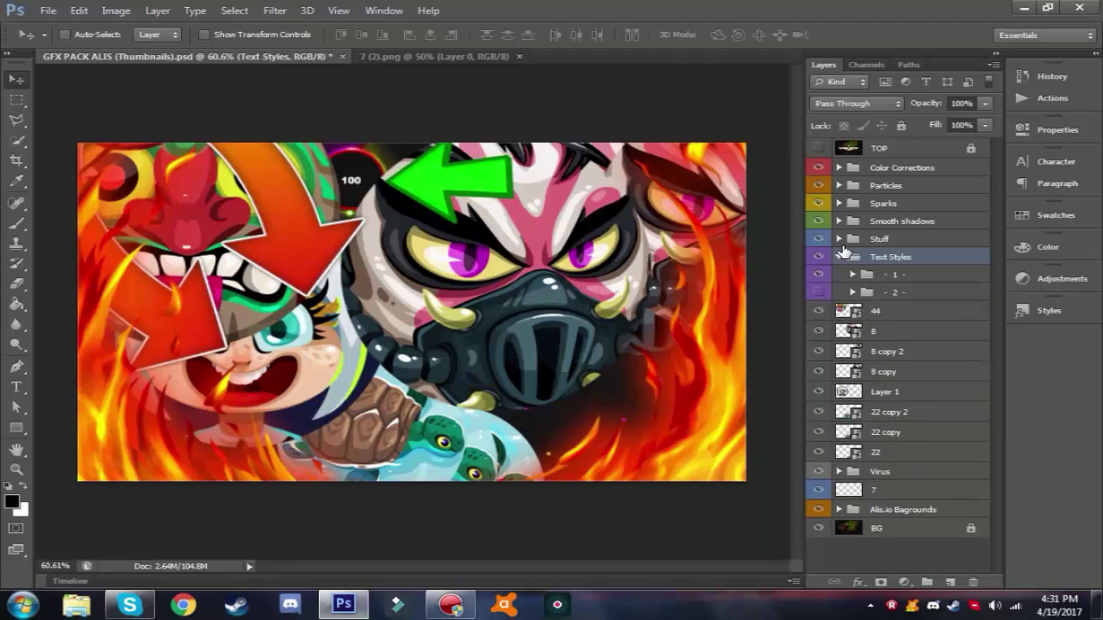
left_click(838, 257)
Show the Shadow layer of the Smooth shadows group
left_click(834, 226)
left_click(838, 221)
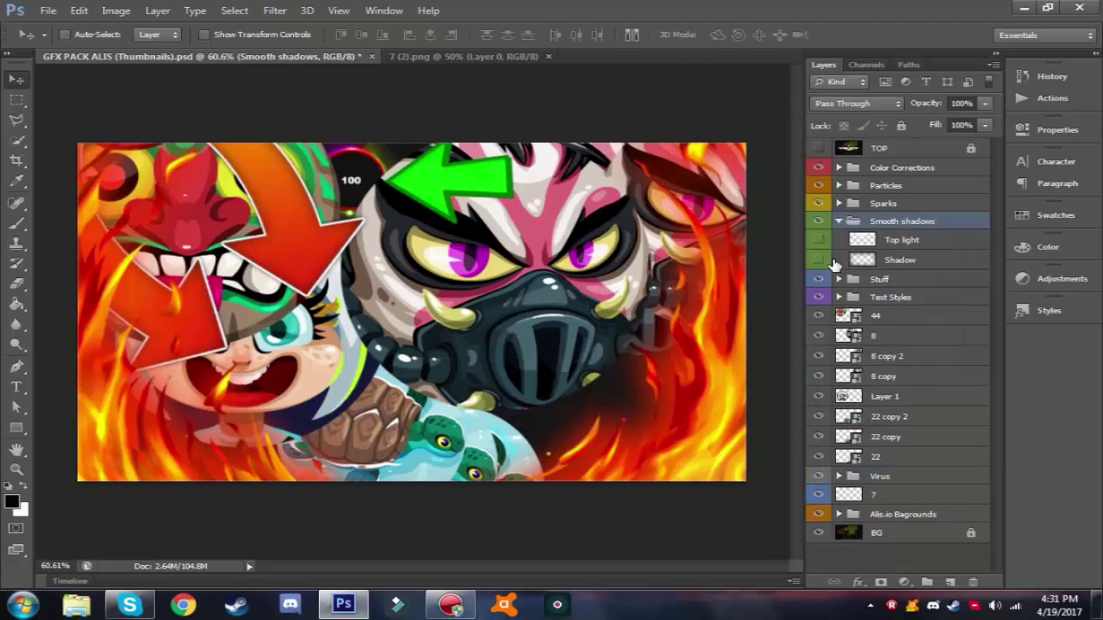
left_click(819, 260)
left_click(855, 262)
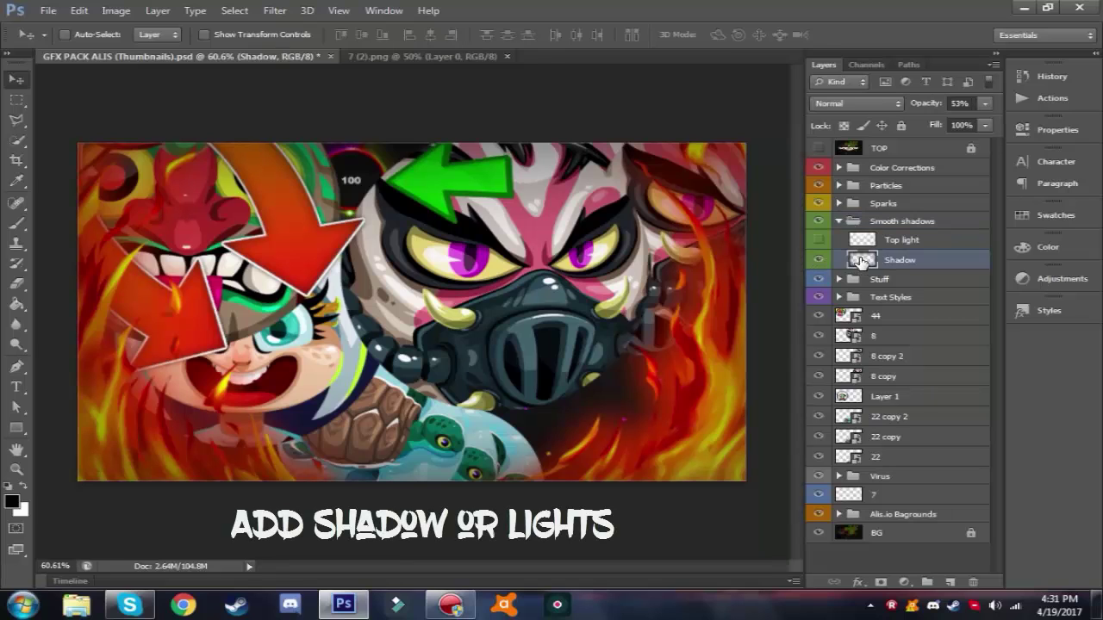
Show the Top light layer and shift its glow to the right over the masked skin
left_click(838, 222)
left_click(840, 224)
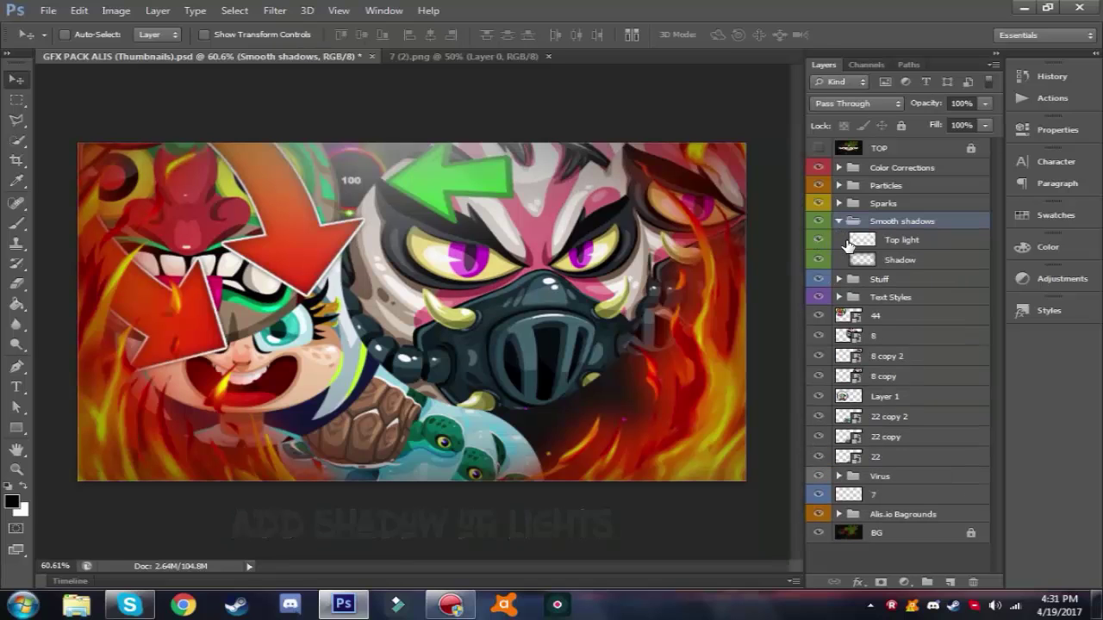
left_click(900, 240)
left_click_drag(473, 187, 590, 181)
left_click(841, 222)
Look through the Sparks group, then show and select the white snow-like particles on layer 2 of the Particles group
left_click(838, 203)
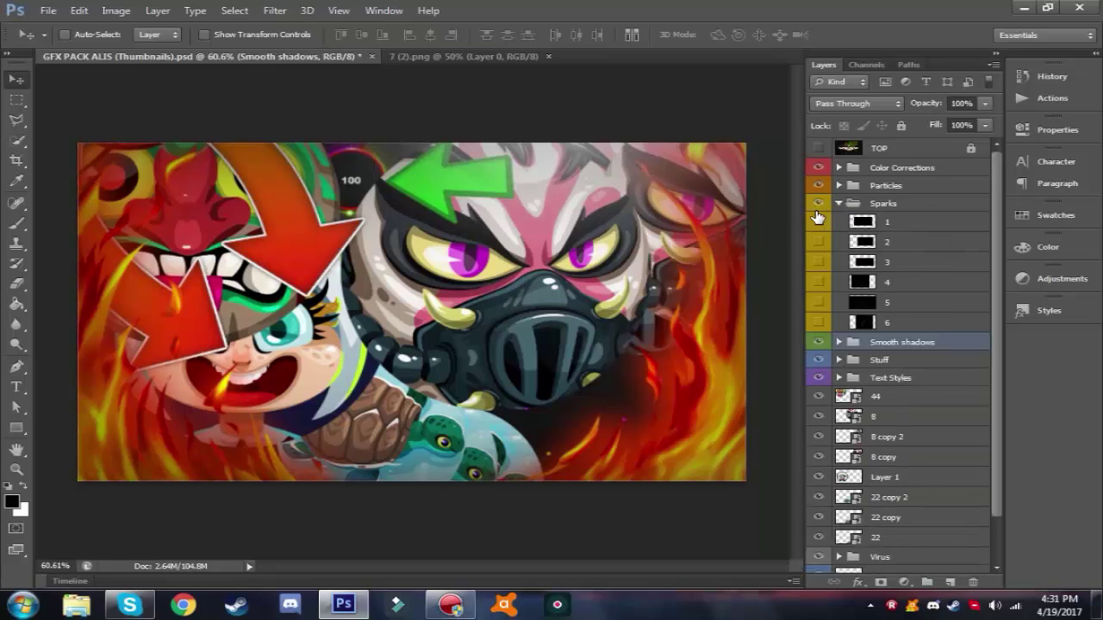
left_click(838, 203)
left_click(838, 185)
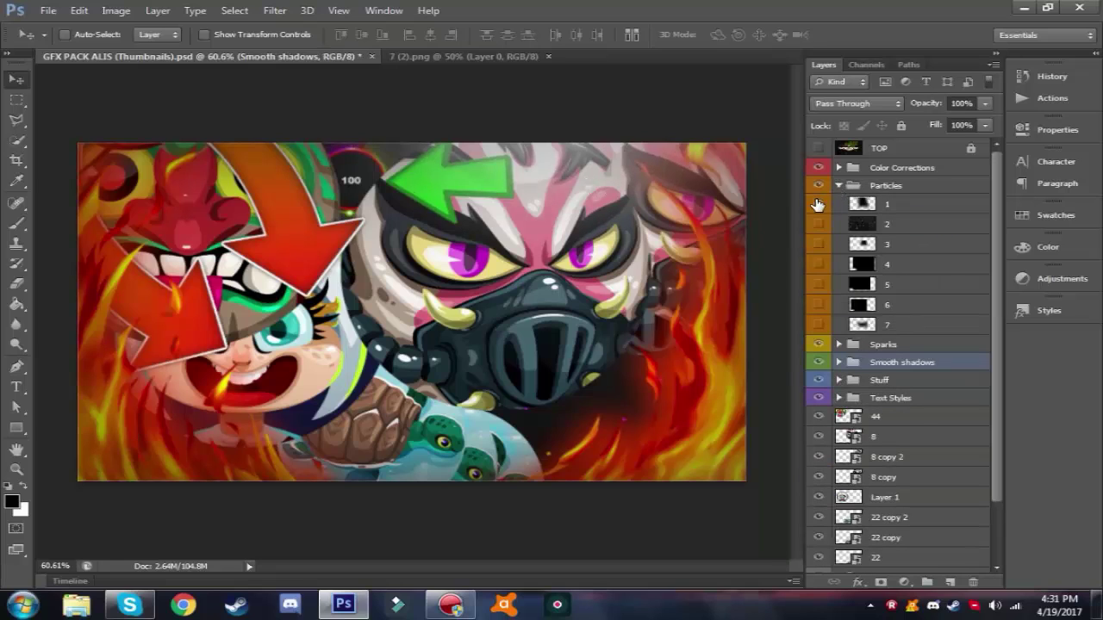
left_click(818, 224)
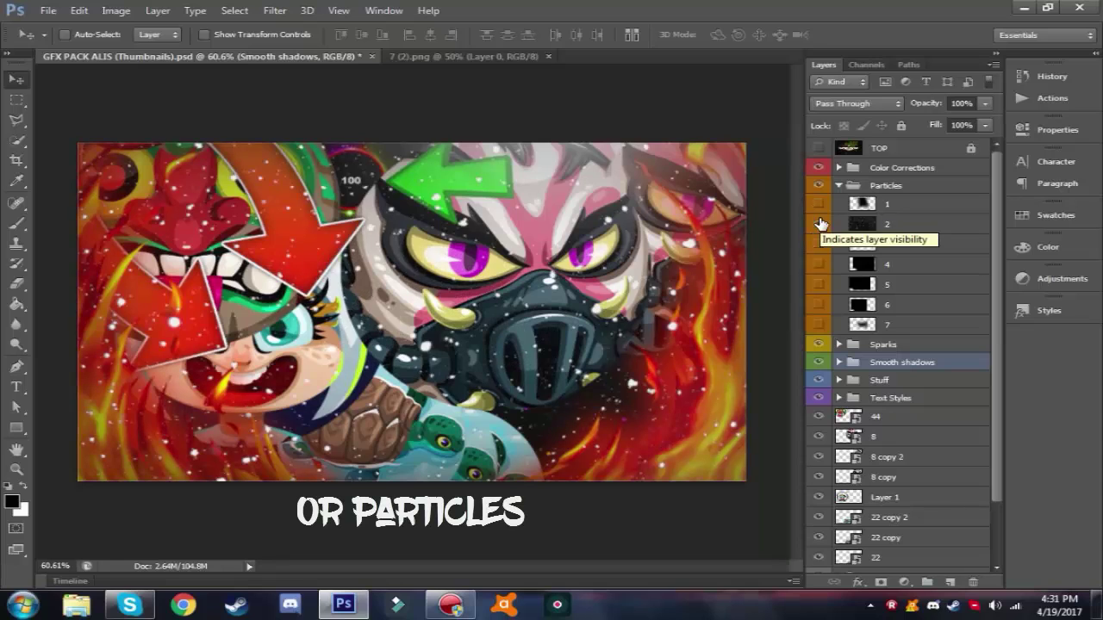
left_click(892, 223)
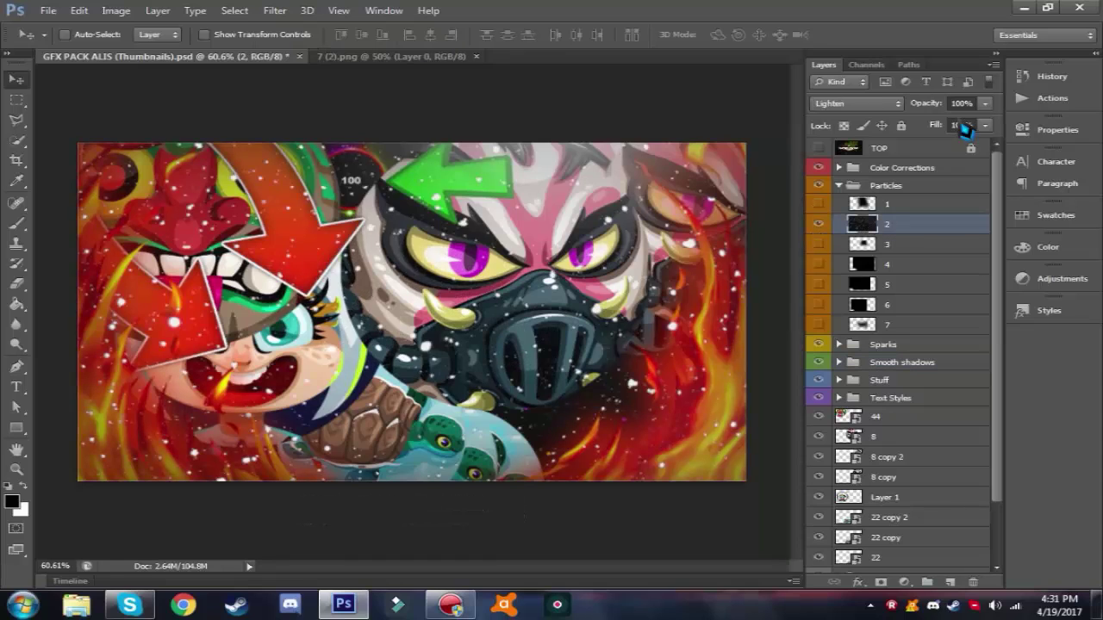
Collapse the Particles group and show the CC#1 color correction in the Color Corrections group
left_click(838, 168)
left_click(839, 346)
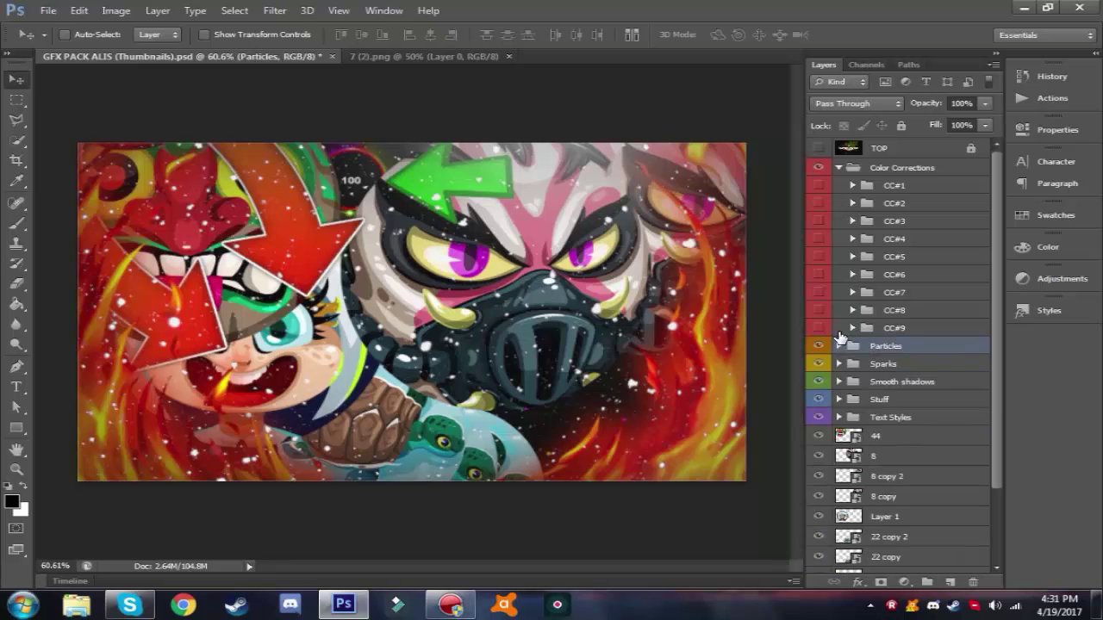
left_click(818, 186)
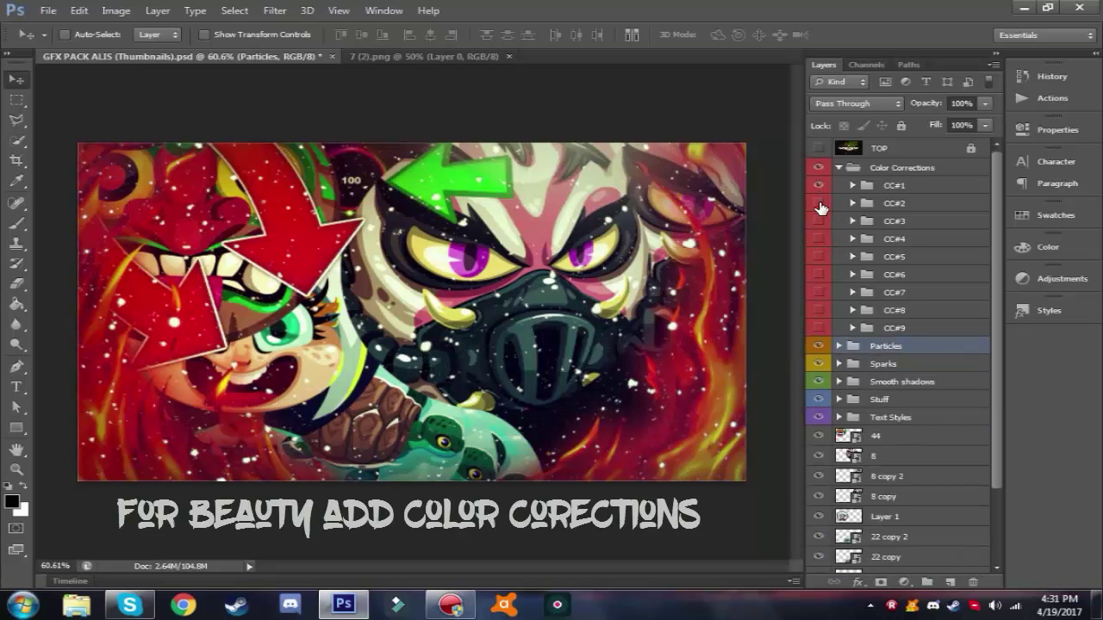
Try the CC#2 and CC#3 color corrections over the thumbnail one after the other, hiding each again
left_click(819, 203)
left_click(819, 203)
left_click(823, 222)
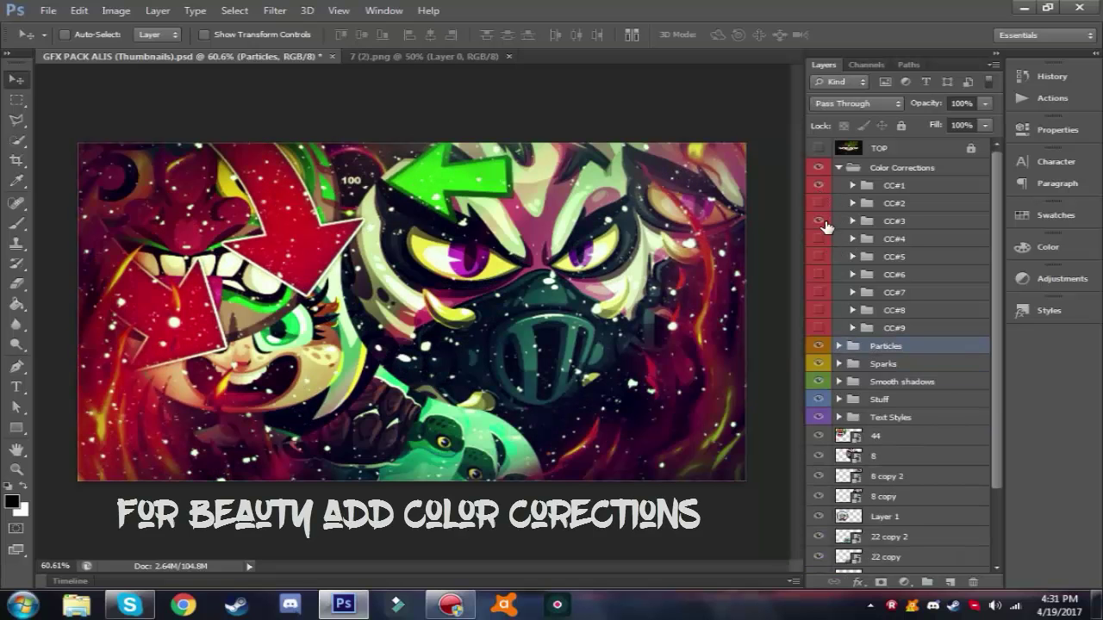
left_click(818, 222)
Show the CC#4 color correction, lower its opacity to 34% and compare the image with and without it
left_click(818, 238)
left_click(852, 238)
left_click(984, 105)
left_click(879, 238)
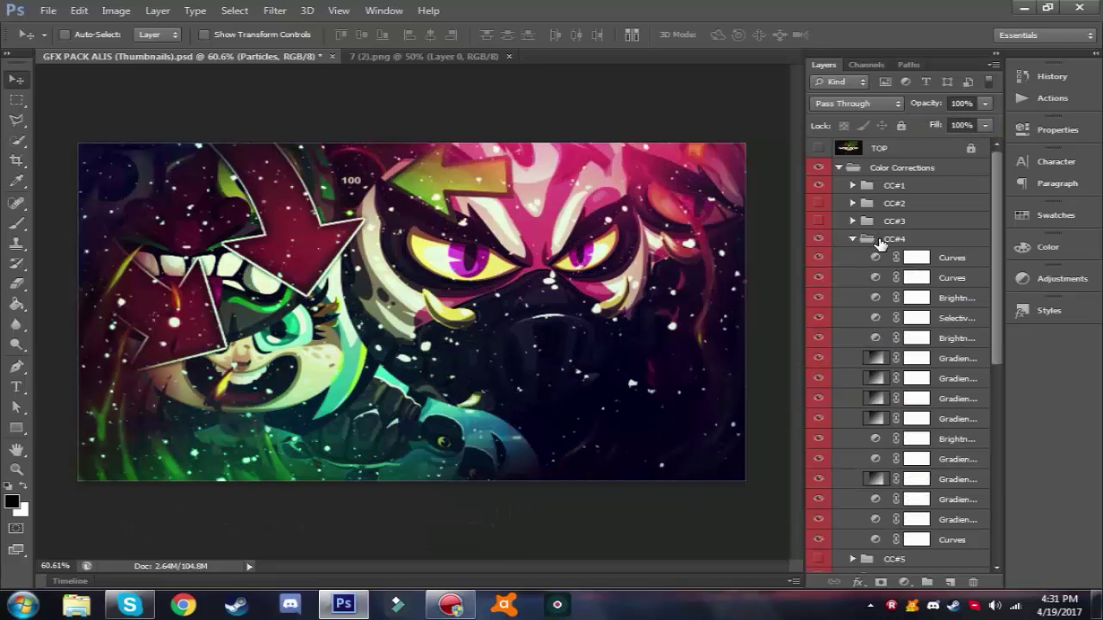
left_click(852, 239)
left_click(985, 104)
left_click(936, 123)
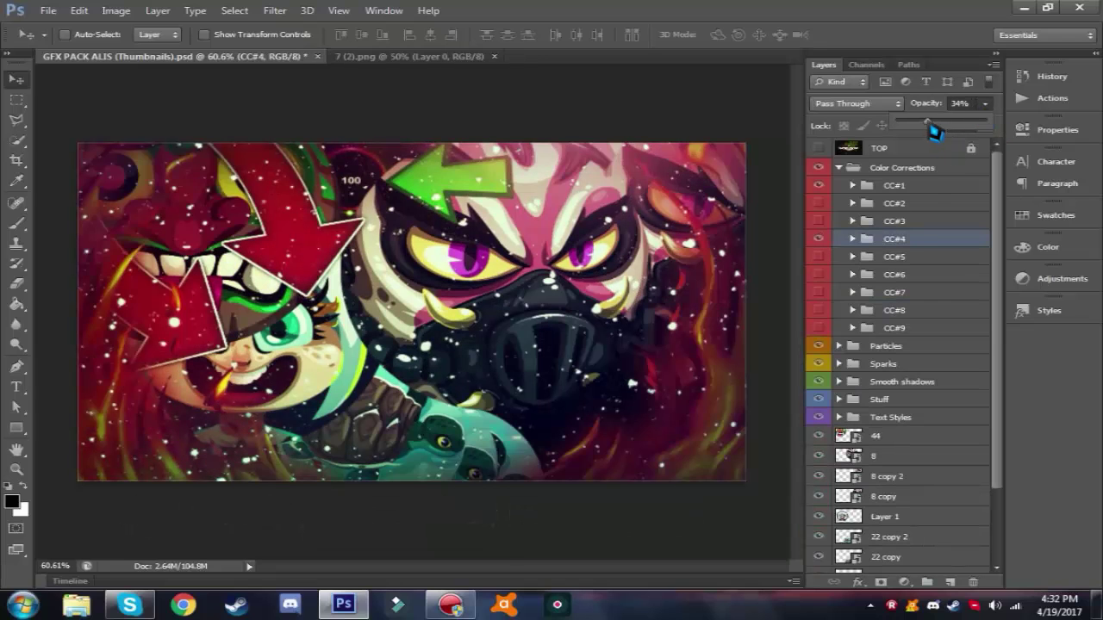
left_click(818, 241)
left_click(819, 240)
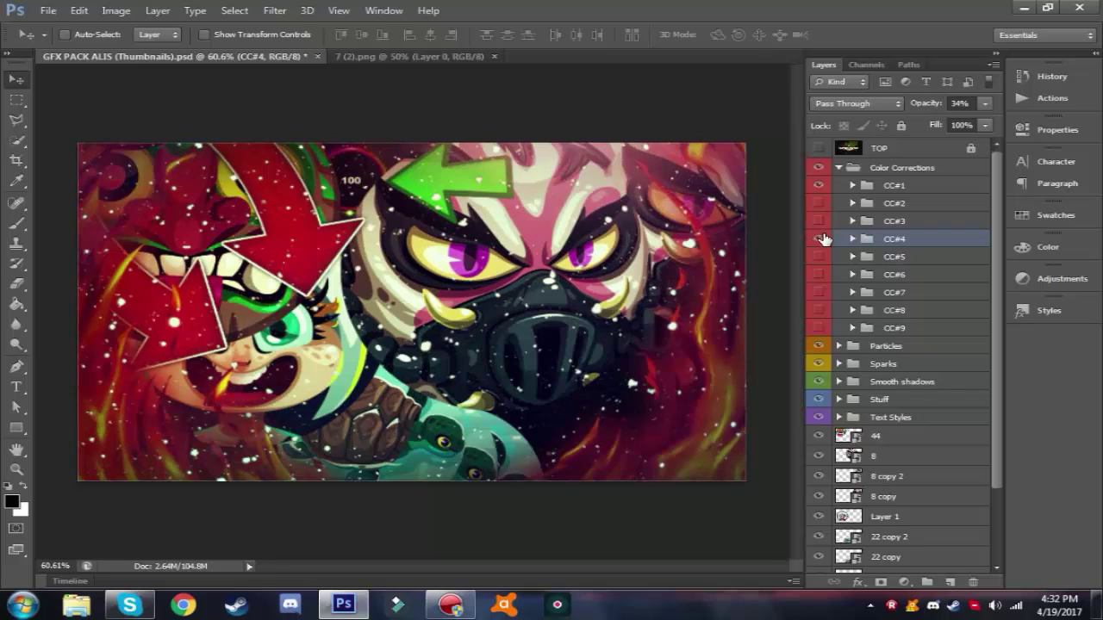
Set the opacity of the CC#4 color correction group to 45%
left_click(983, 104)
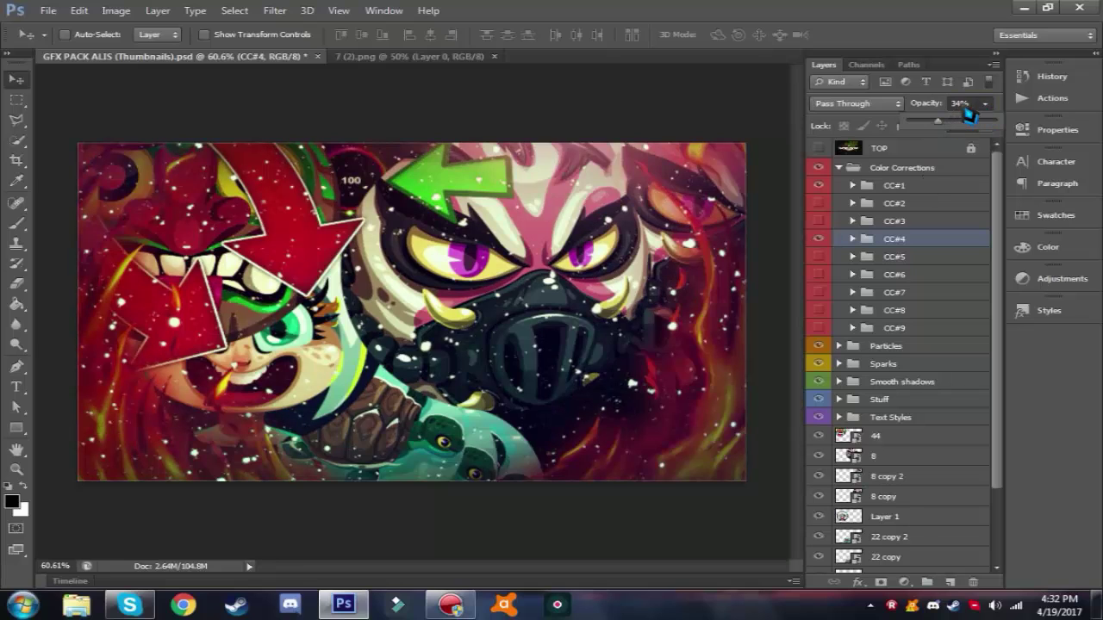
left_click(964, 107)
key("BackSpace")
key("BackSpace")
type("45")
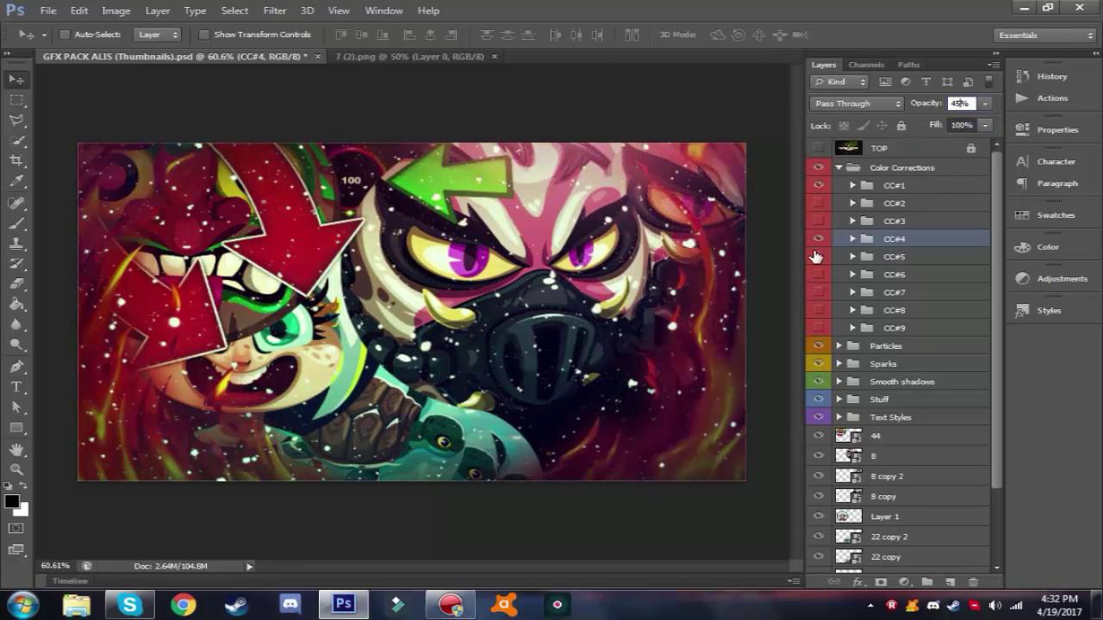
Try the CC#5 color correction at a reduced opacity and hide it again
left_click(819, 259)
left_click(820, 260)
left_click(867, 258)
left_click(985, 104)
left_click_drag(986, 122, 926, 131)
left_click(819, 256)
Try the CC#6 color correction at 30% opacity, and hide both the CC#6 and CC#4 groups
left_click(819, 274)
left_click(861, 274)
left_click(984, 104)
left_click(959, 104)
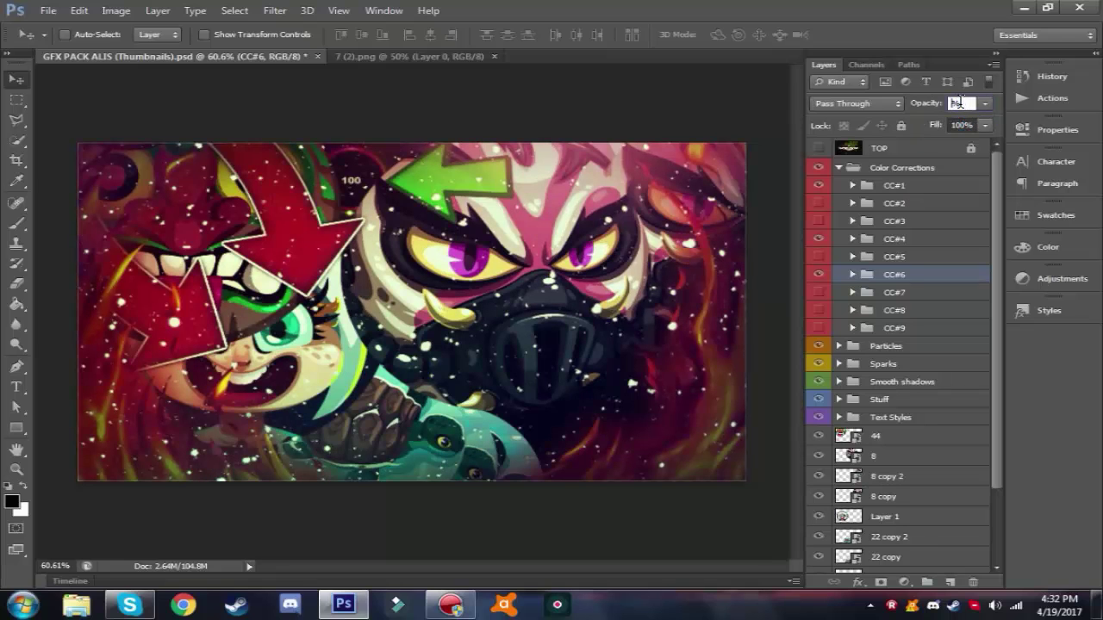
type("30")
key("Return")
left_click(819, 274)
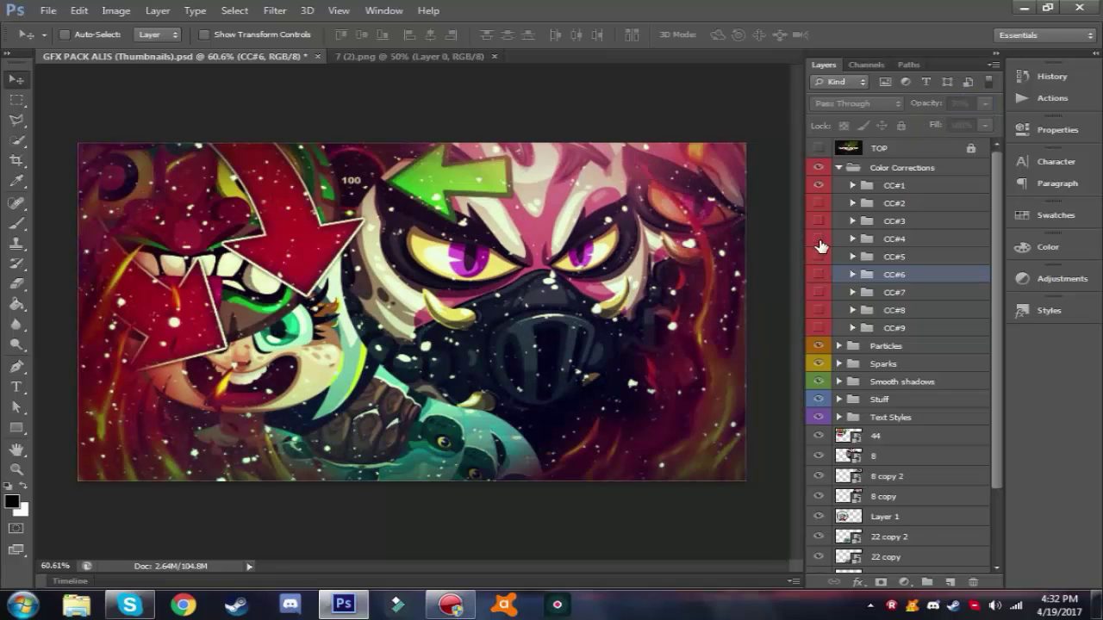
left_click(818, 239)
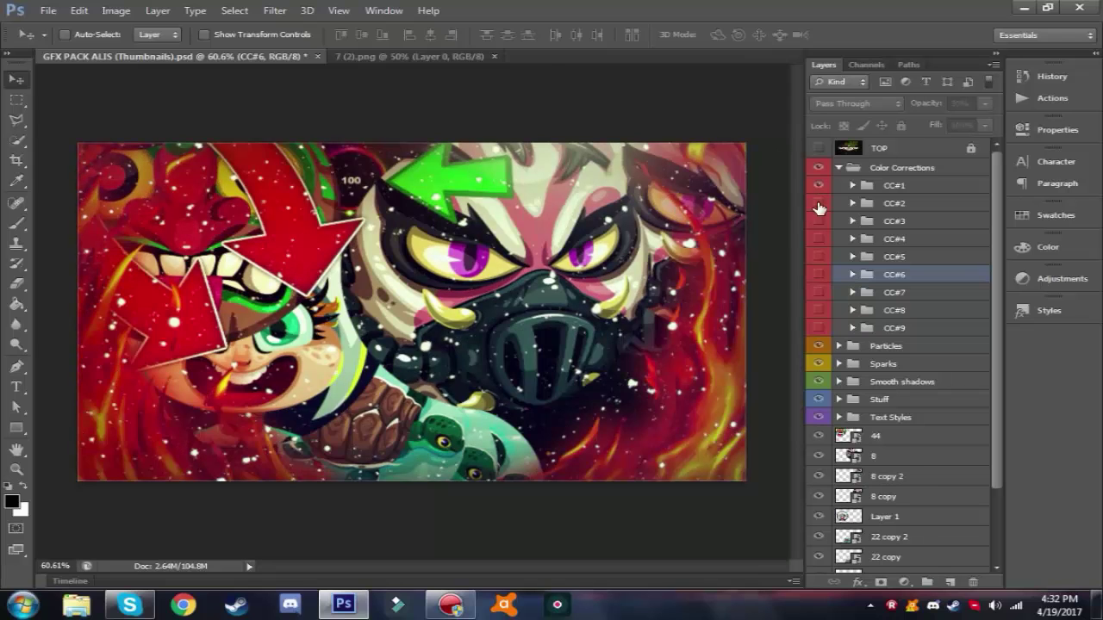
Collapse the Color Corrections group and look through the Text Styles, Smooth shadows and Sparks groups
left_click(839, 168)
left_click(839, 257)
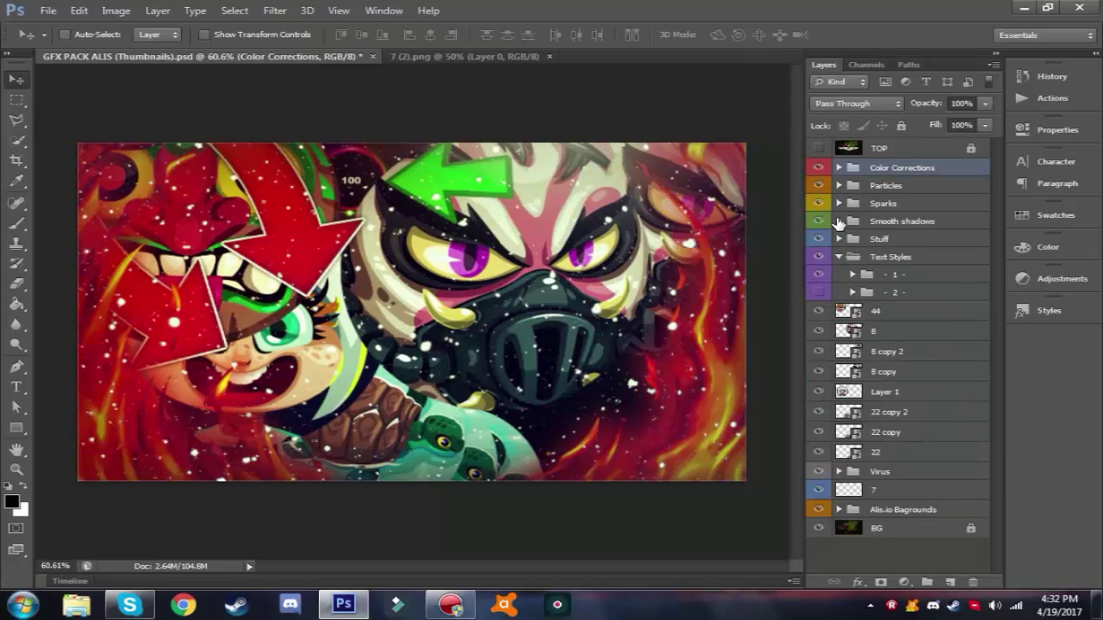
left_click(840, 221)
left_click(839, 221)
left_click(840, 204)
left_click(840, 203)
left_click(852, 292)
left_click(852, 292)
left_click(839, 256)
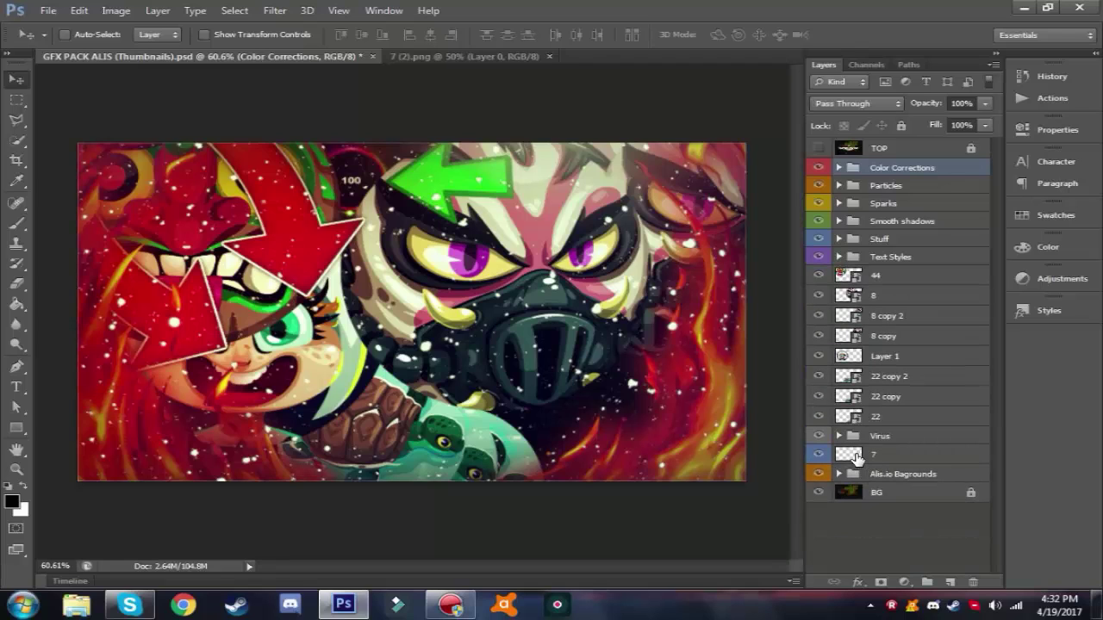
left_click(859, 459)
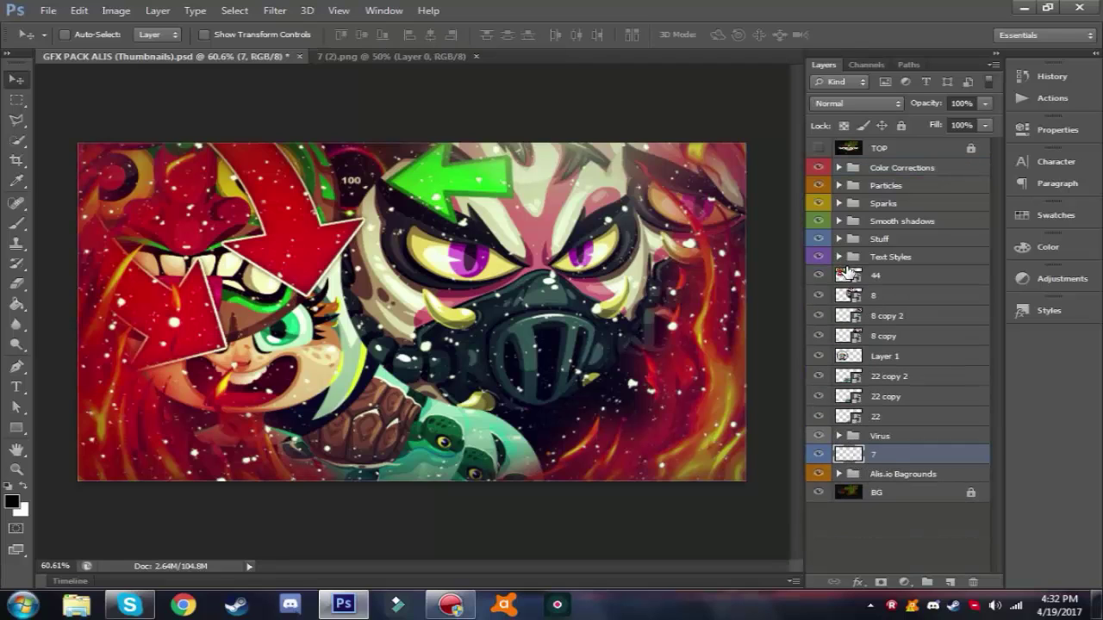
Move the two red arrow layers, 6 copy and 6, out of the Stuff group to just above Color Corrections
left_click(838, 238)
left_click(865, 422)
left_click(869, 440, "ctrl")
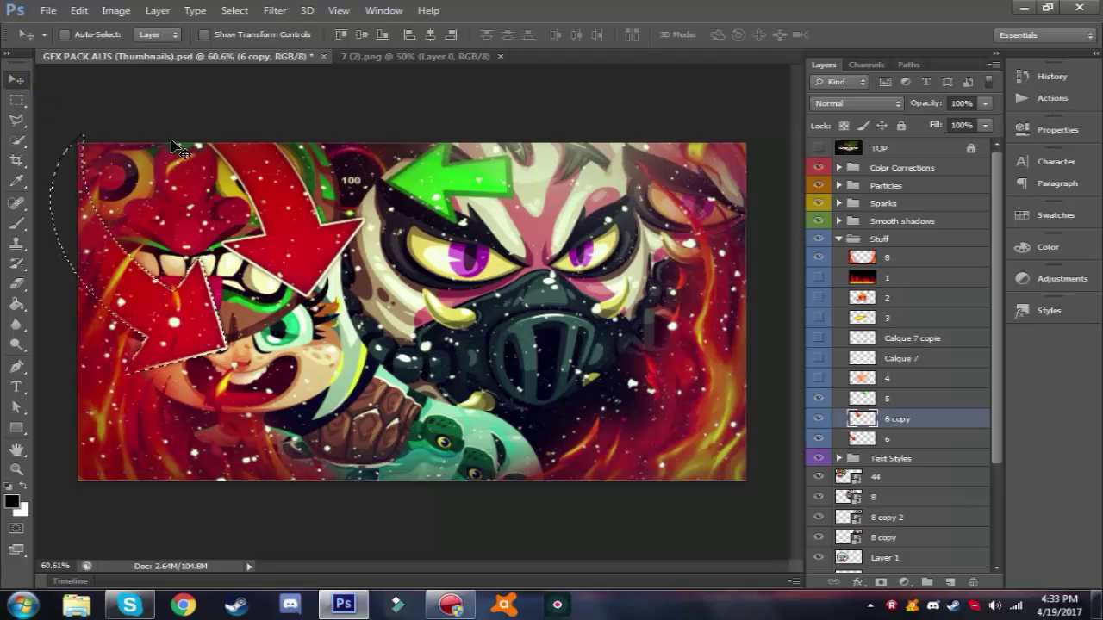
key("ctrl+d")
left_click(889, 439, "shift")
left_click_drag(896, 424, 891, 162)
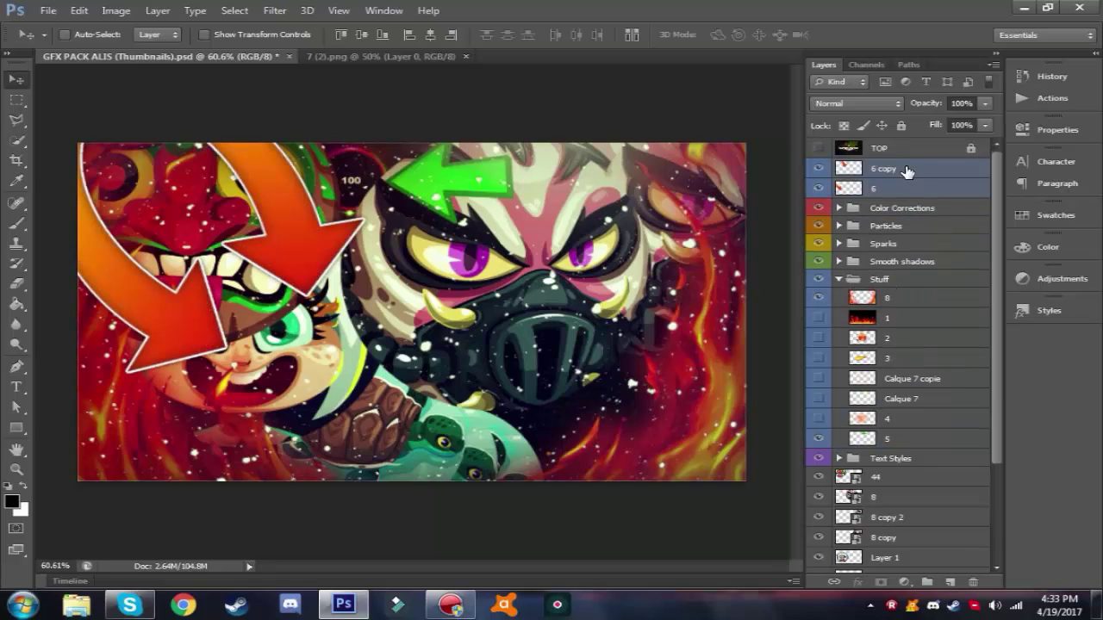
Start saving the thumbnail under a new name and choose the Thumbnail folder as the destination
left_click(48, 10)
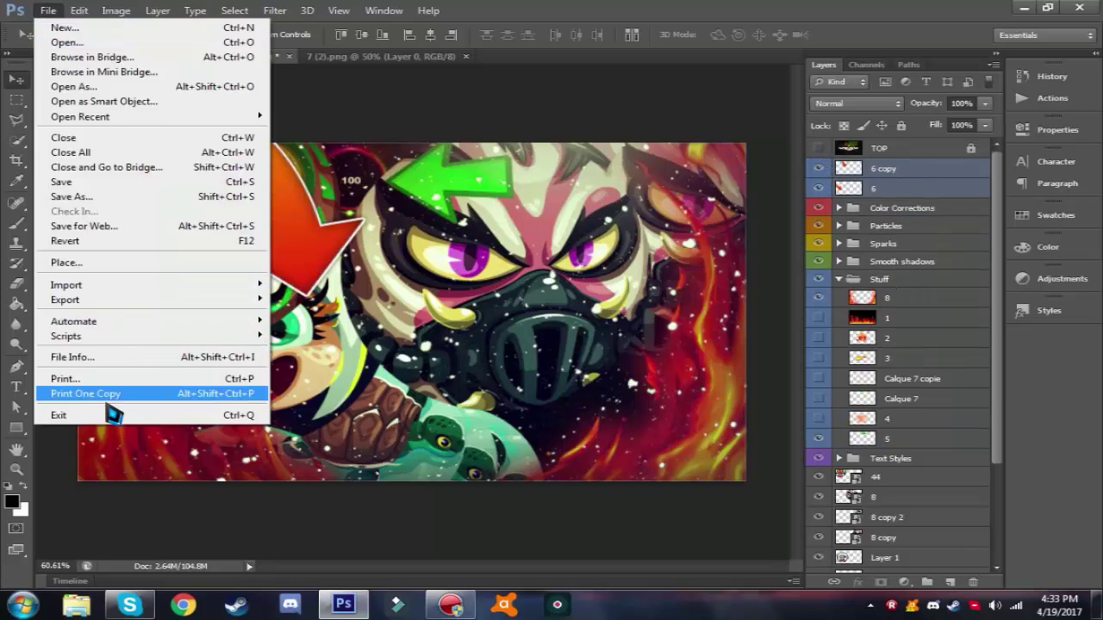
left_click(65, 200)
left_click(197, 209)
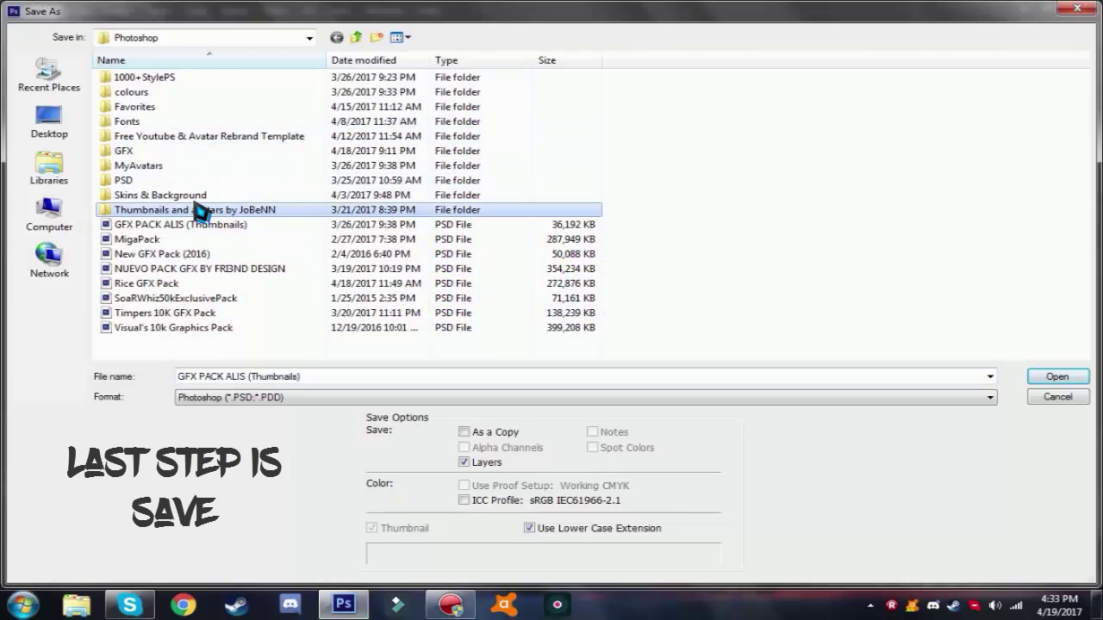
double_click(112, 211)
double_click(142, 93)
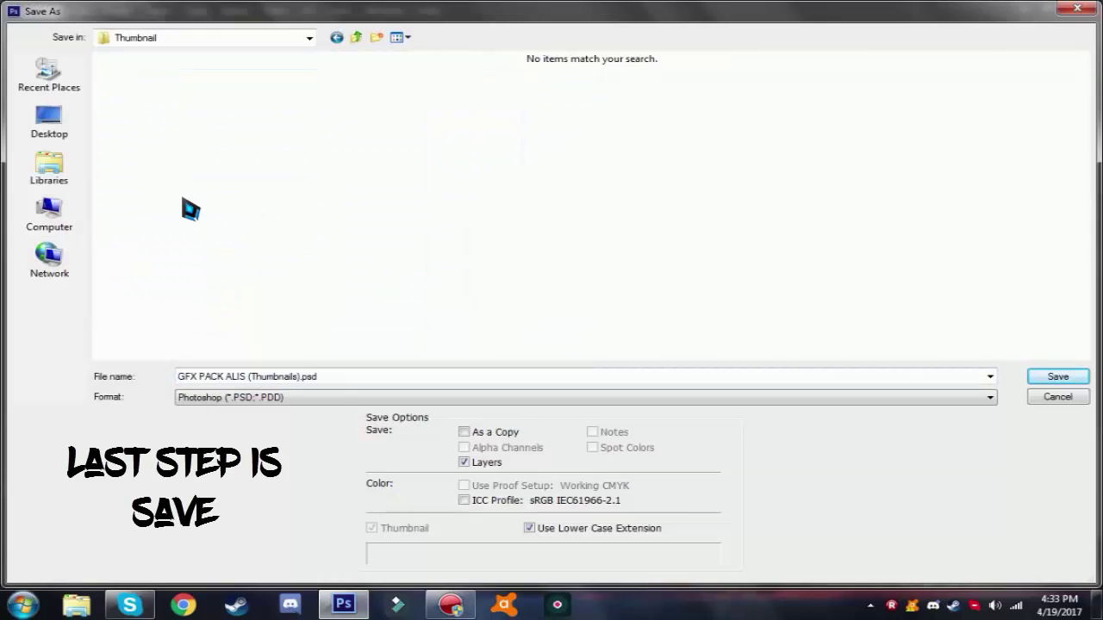
Save the thumbnail as a PNG file named 6, accepting the PNG options
left_click(249, 399)
left_click(249, 366)
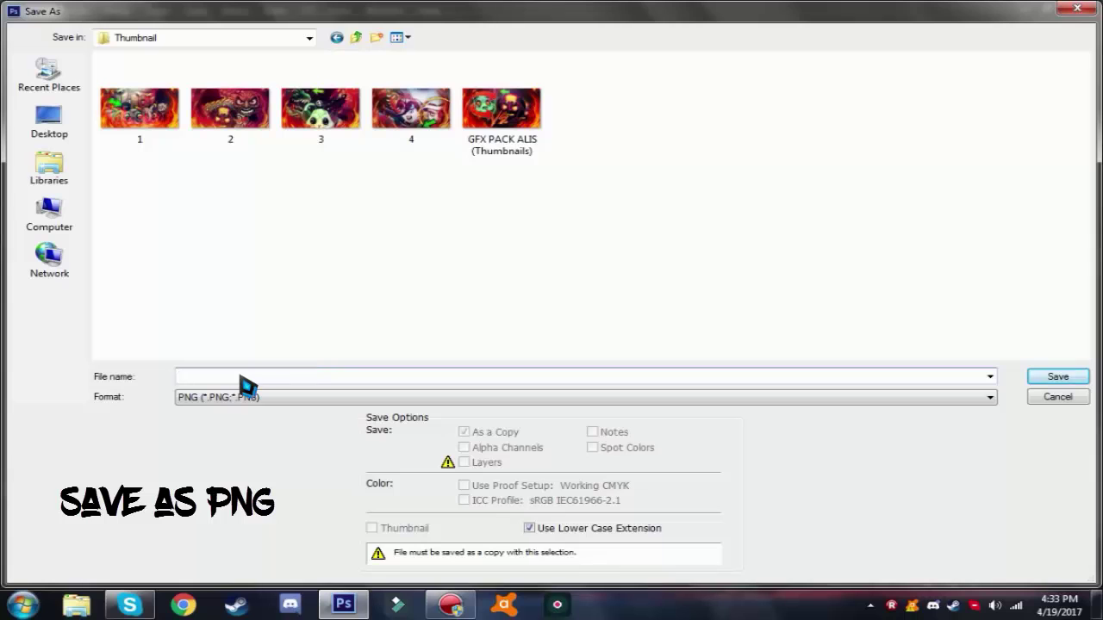
left_click(250, 379)
type("6")
left_click(1058, 376)
left_click(591, 185)
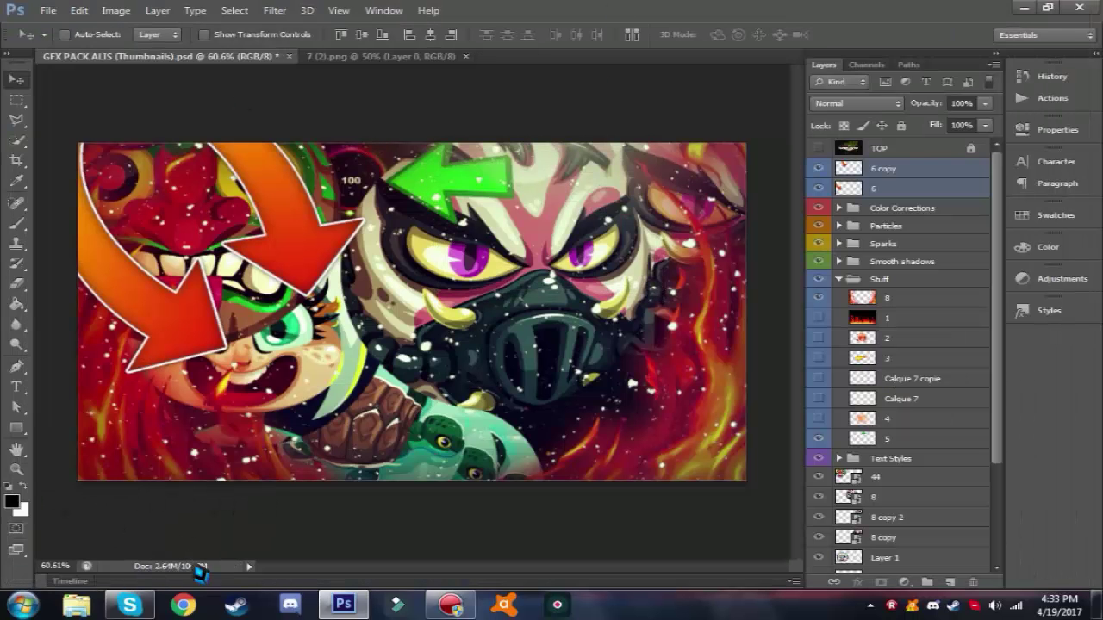
Switch to Windows Explorer, browse to the Thumbnail folder and view the saved image 6
left_click(76, 605)
left_click(69, 148)
double_click(284, 248)
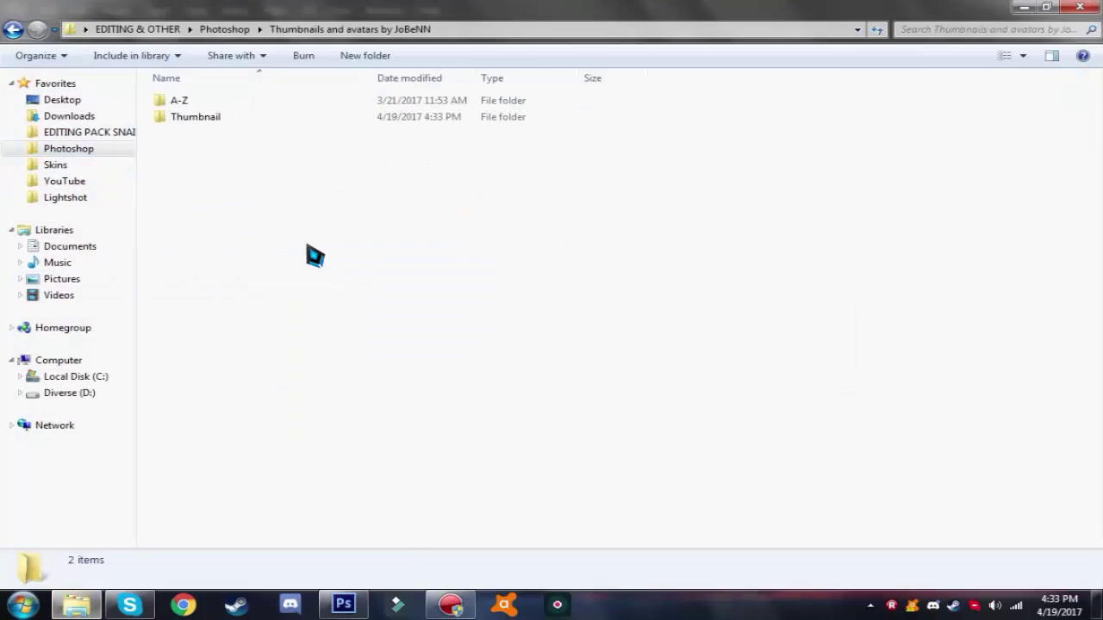
double_click(186, 98)
key("BackSpace")
double_click(194, 115)
double_click(573, 95)
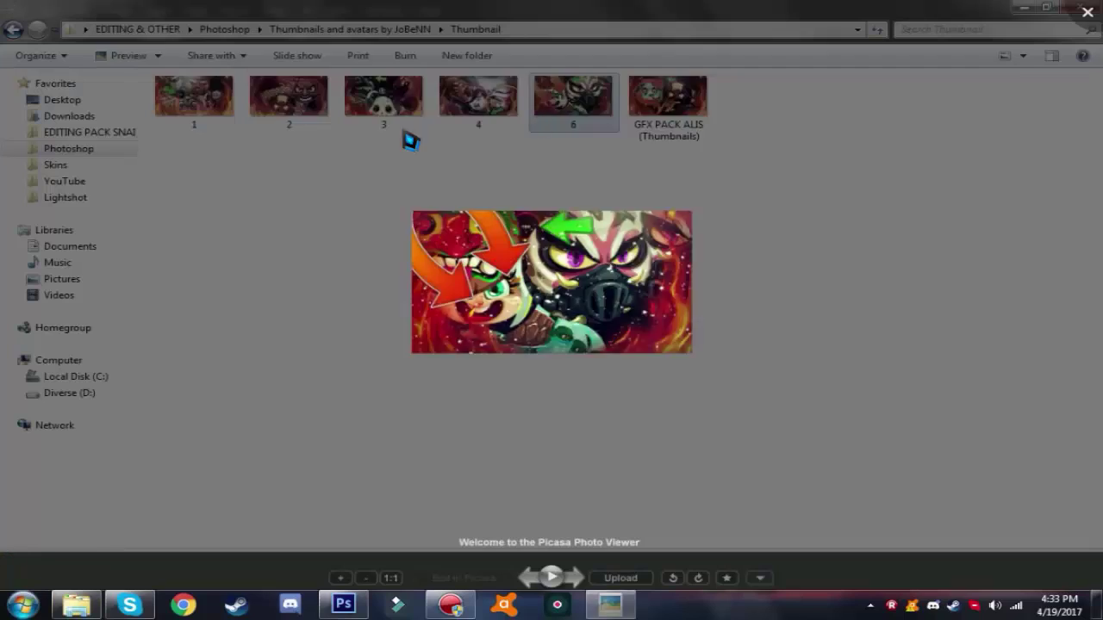